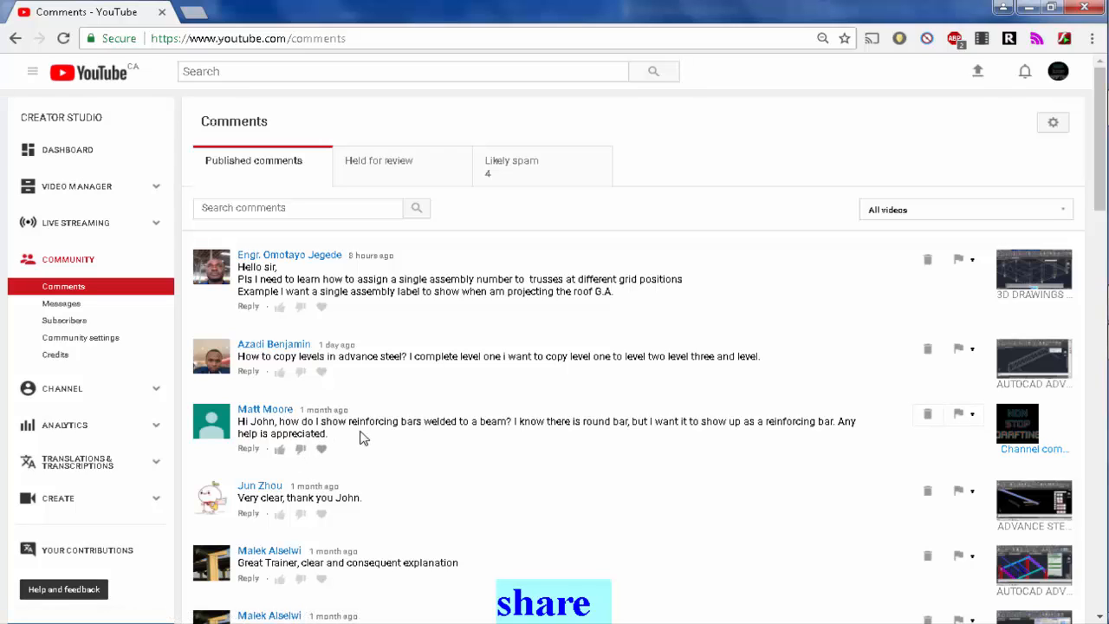
# Read the viewer comments about welded reinforcing bars, copying levels, and giving trusses at different grid positions a single assembly number.
pyautogui.moveTo(326, 433); pyautogui.dragTo(247, 421)
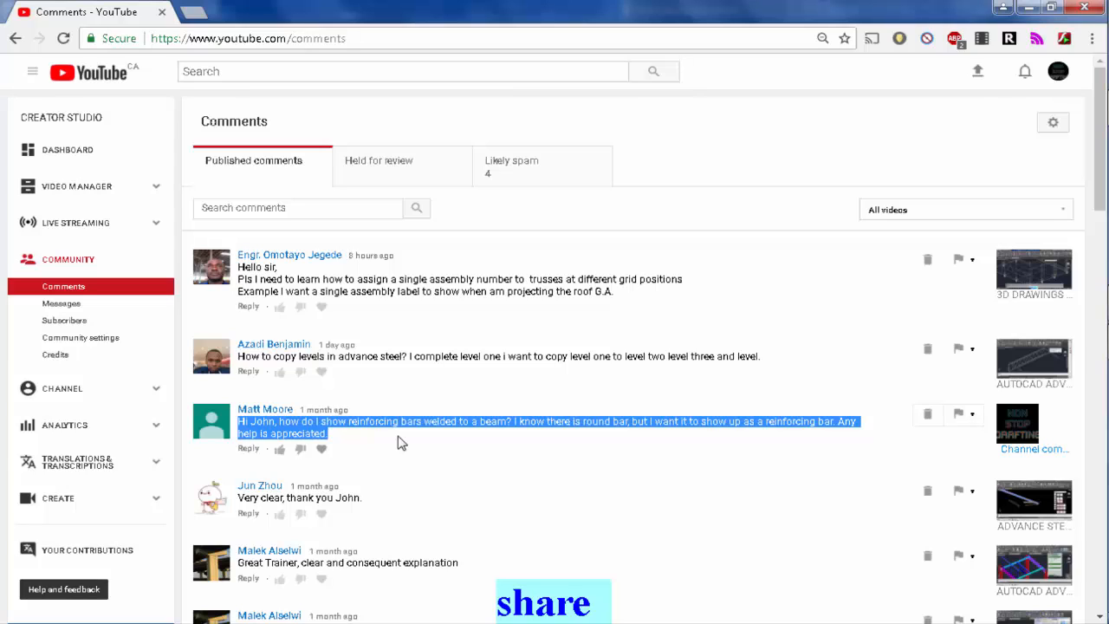
pyautogui.click(424, 420)
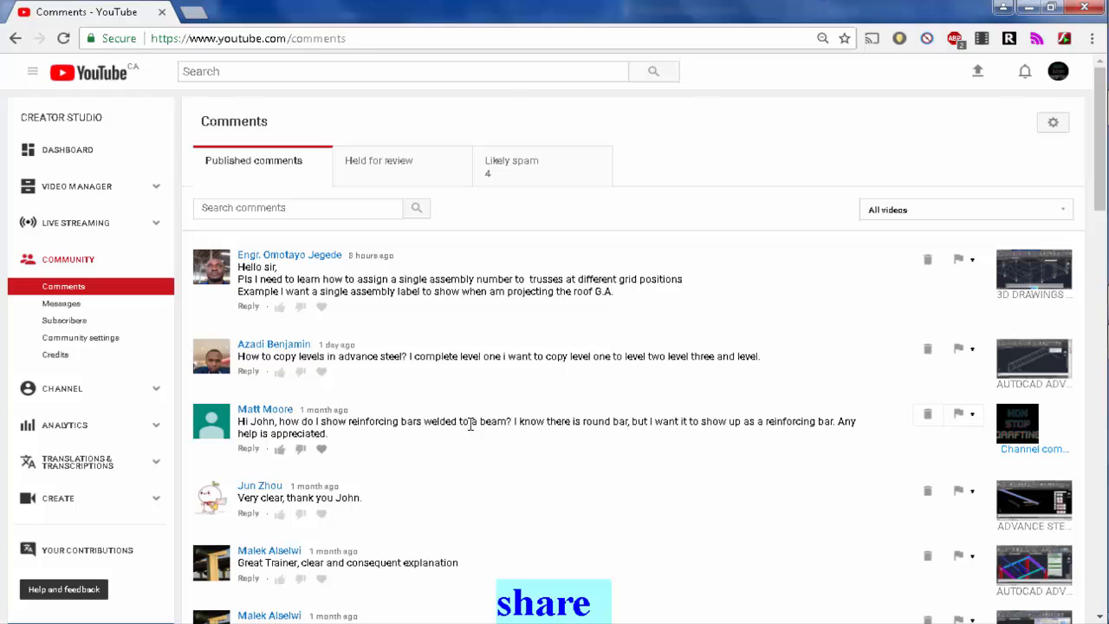
pyautogui.moveTo(471, 424); pyautogui.dragTo(545, 419)
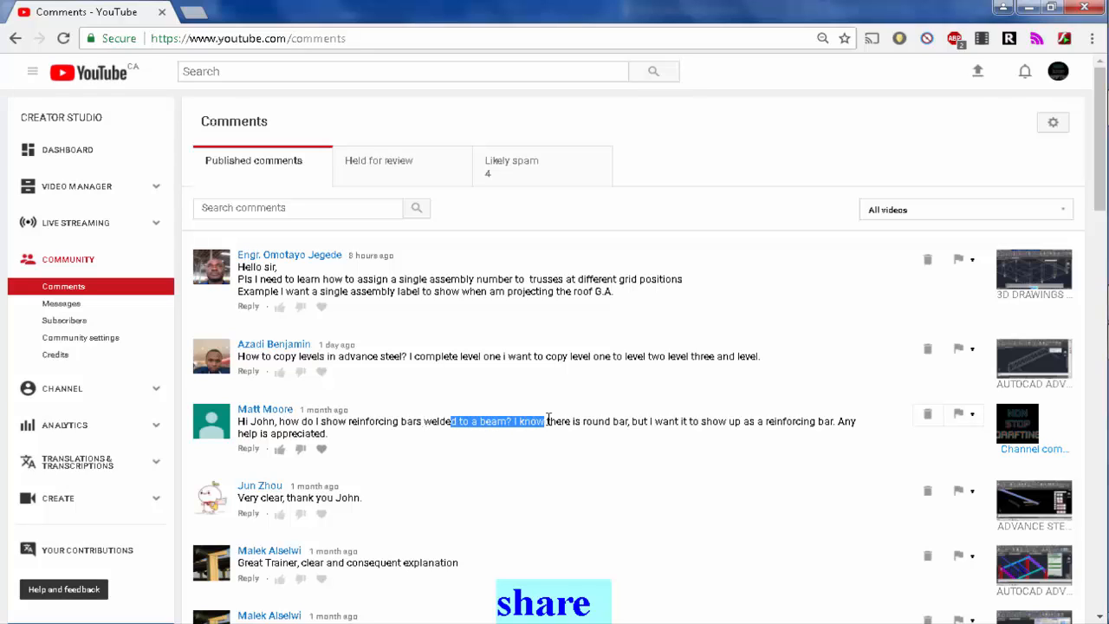
pyautogui.click(493, 445)
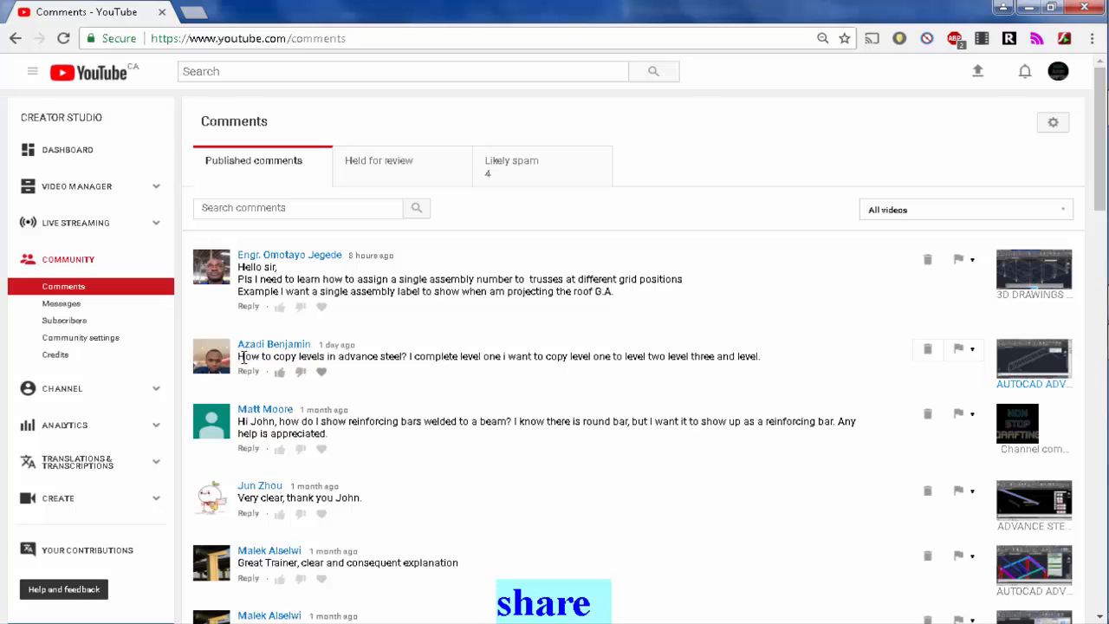
pyautogui.moveTo(244, 358); pyautogui.dragTo(639, 351)
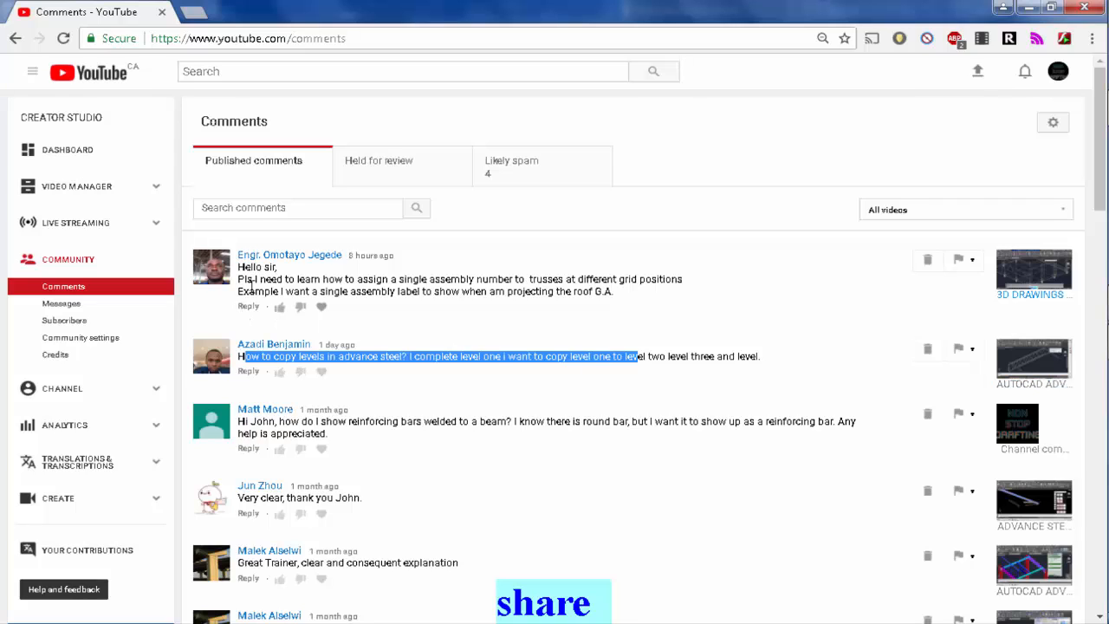
pyautogui.moveTo(251, 281); pyautogui.dragTo(634, 300)
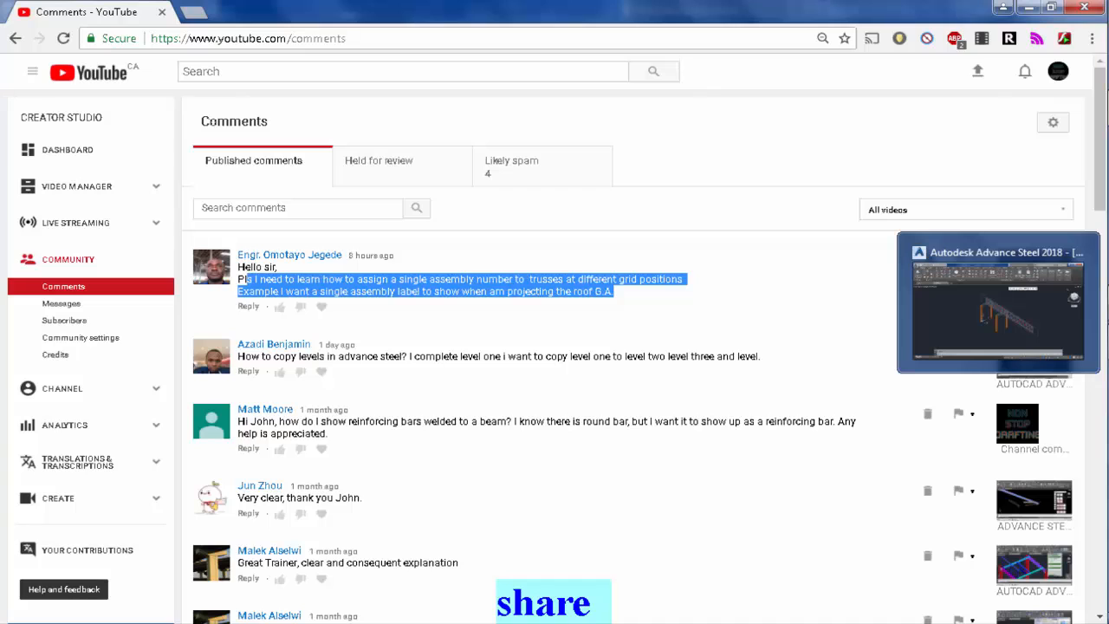
# Switch to Advance Steel and examine the truss's chord sections, web sections and top web offset settings.
pyautogui.click(998, 309)
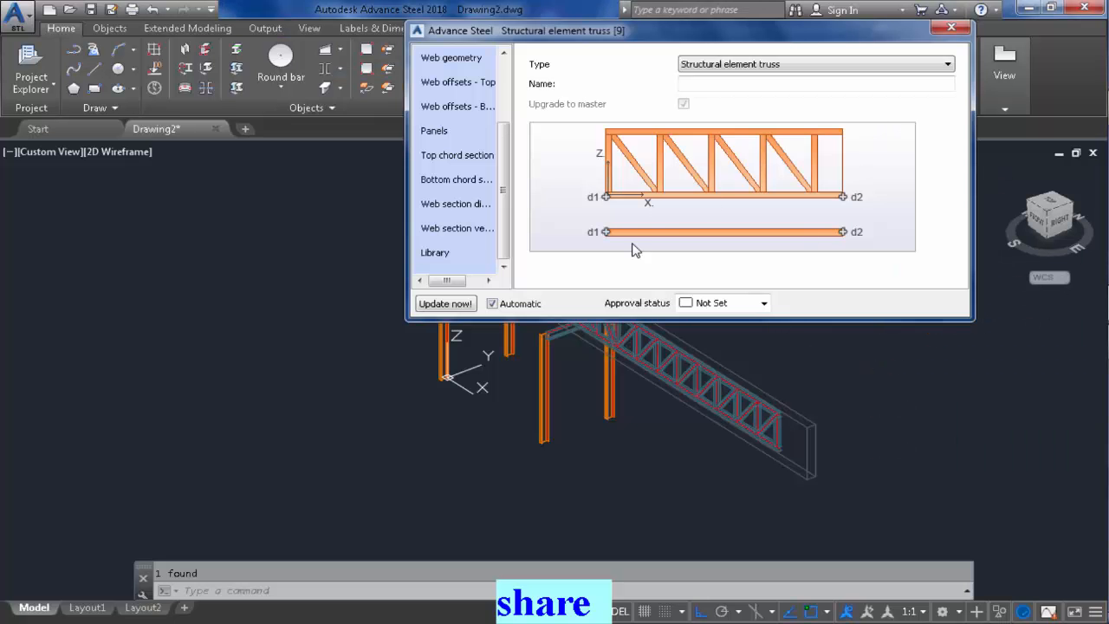
pyautogui.click(452, 132)
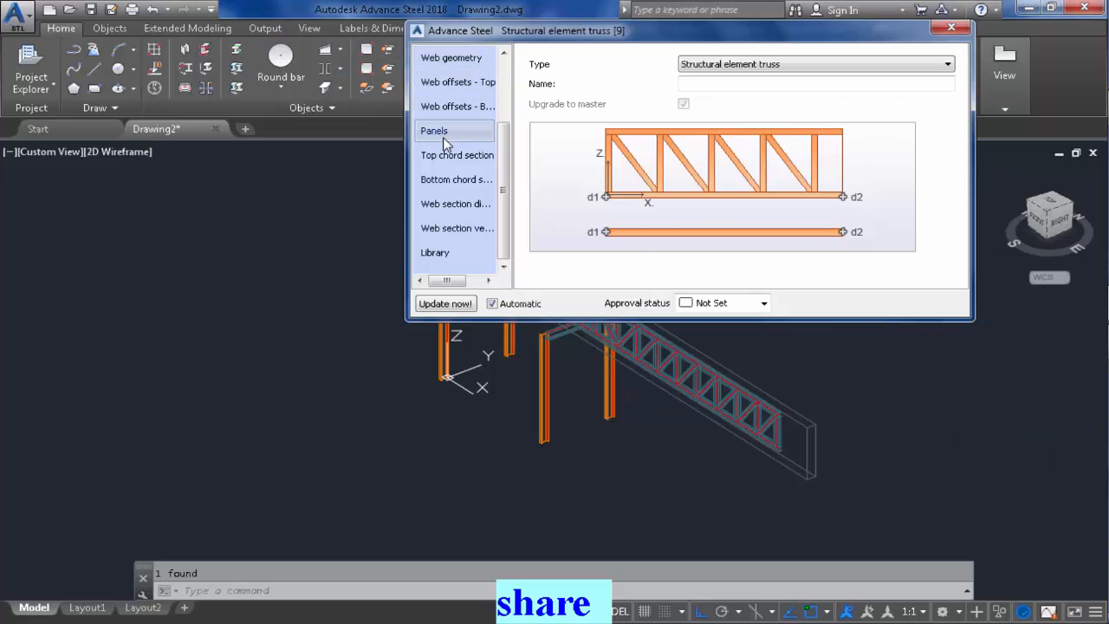
pyautogui.click(459, 164)
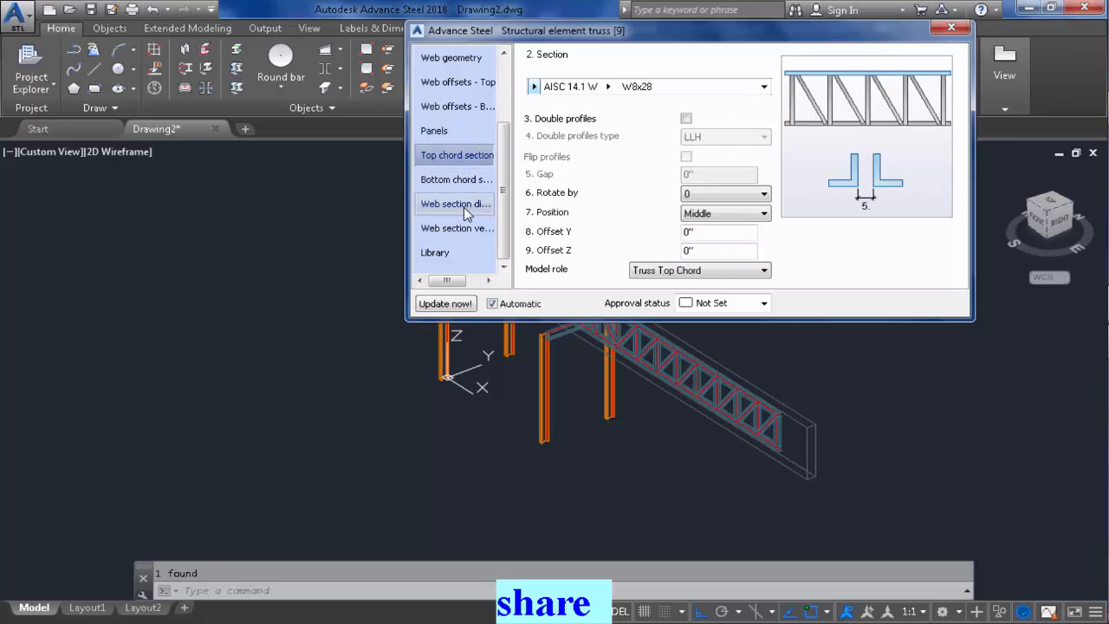
pyautogui.click(464, 205)
pyautogui.click(463, 182)
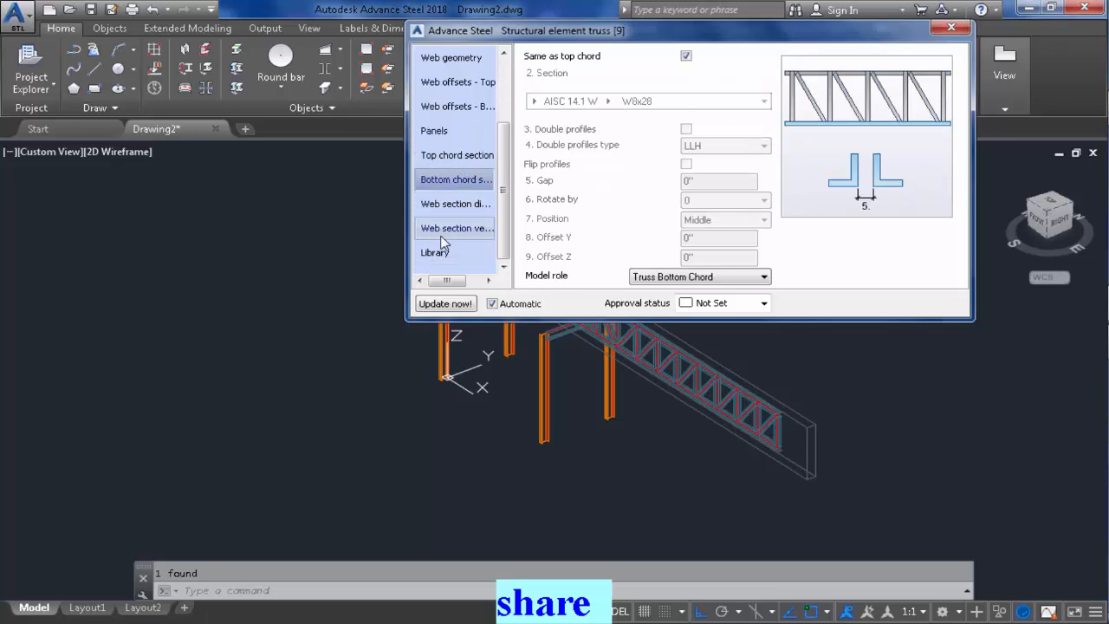
pyautogui.click(447, 230)
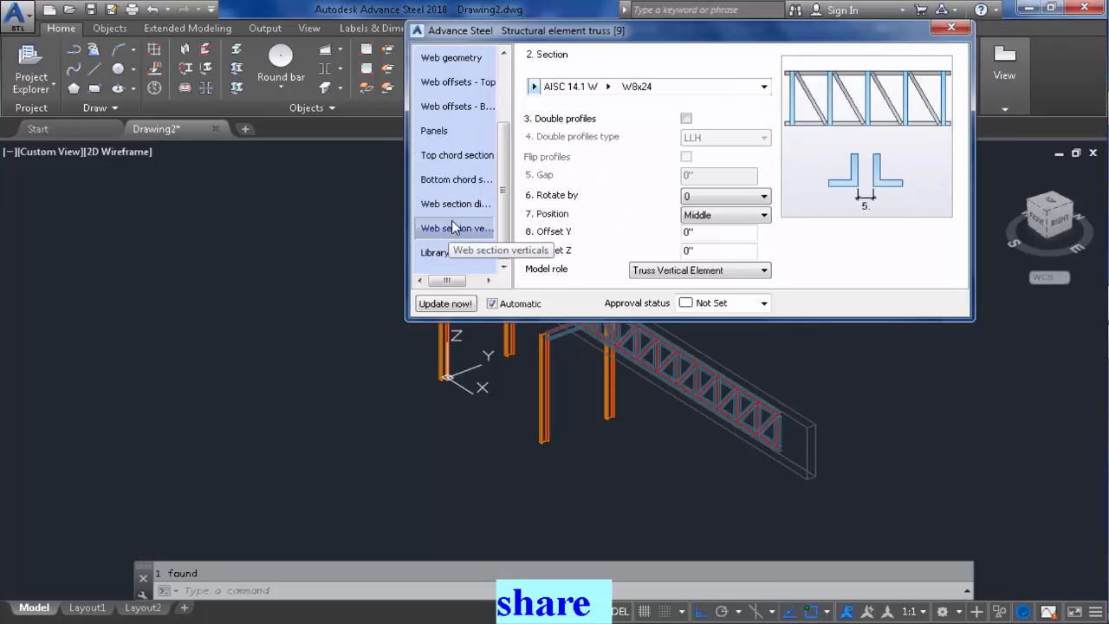
pyautogui.click(475, 86)
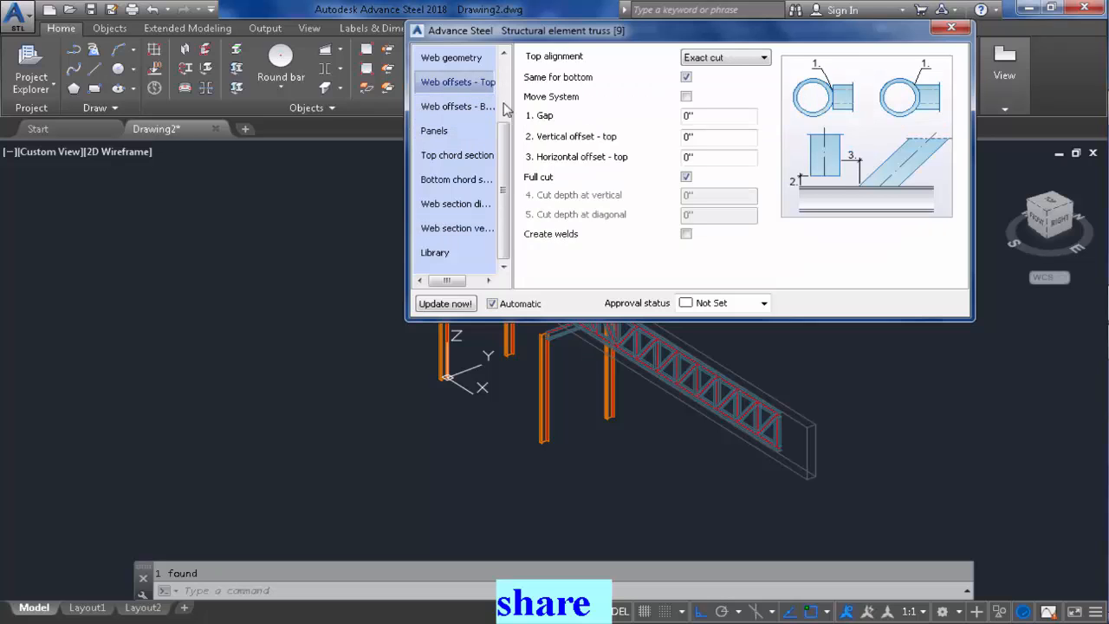
pyautogui.moveTo(599, 31); pyautogui.dragTo(383, 178)
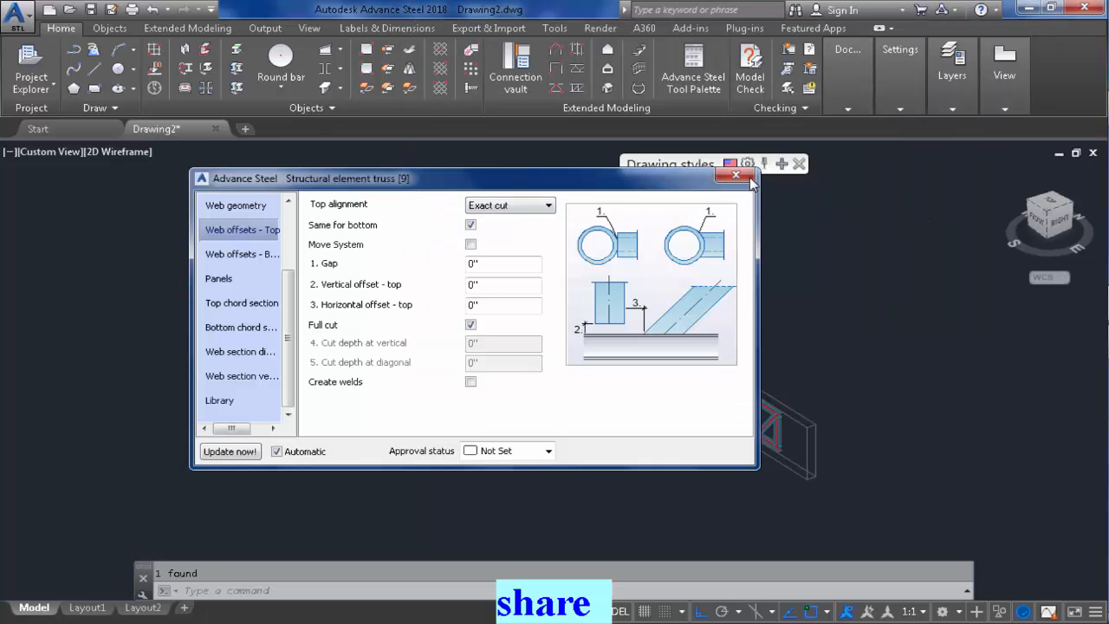
pyautogui.click(735, 175)
pyautogui.scroll(4, 706, 366)
pyautogui.scroll(5, 682, 340)
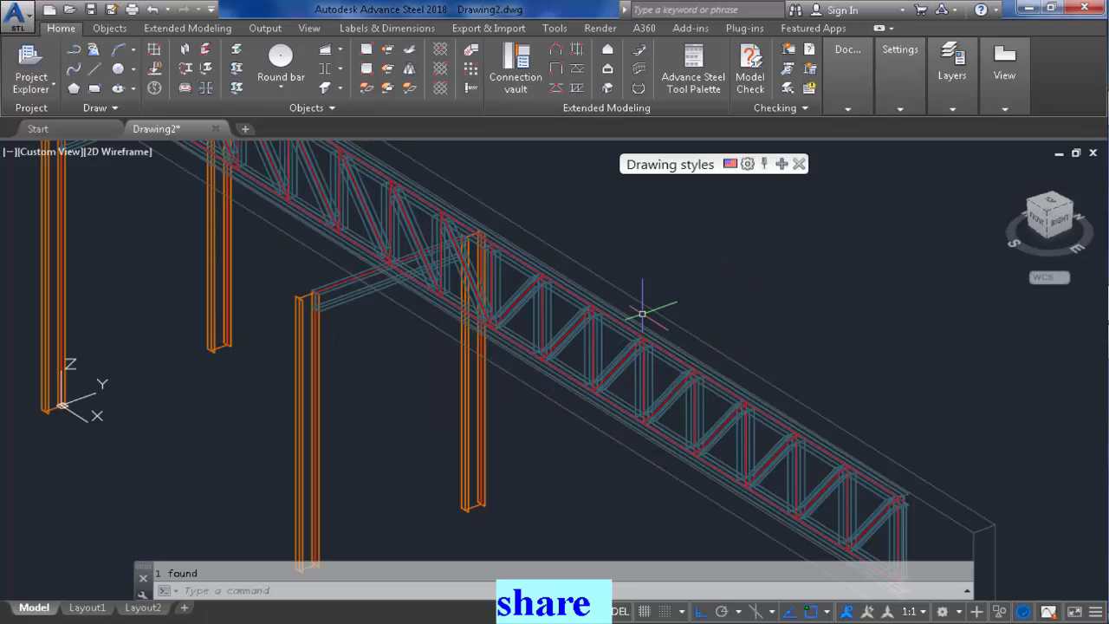
pyautogui.scroll(-6, 537, 351)
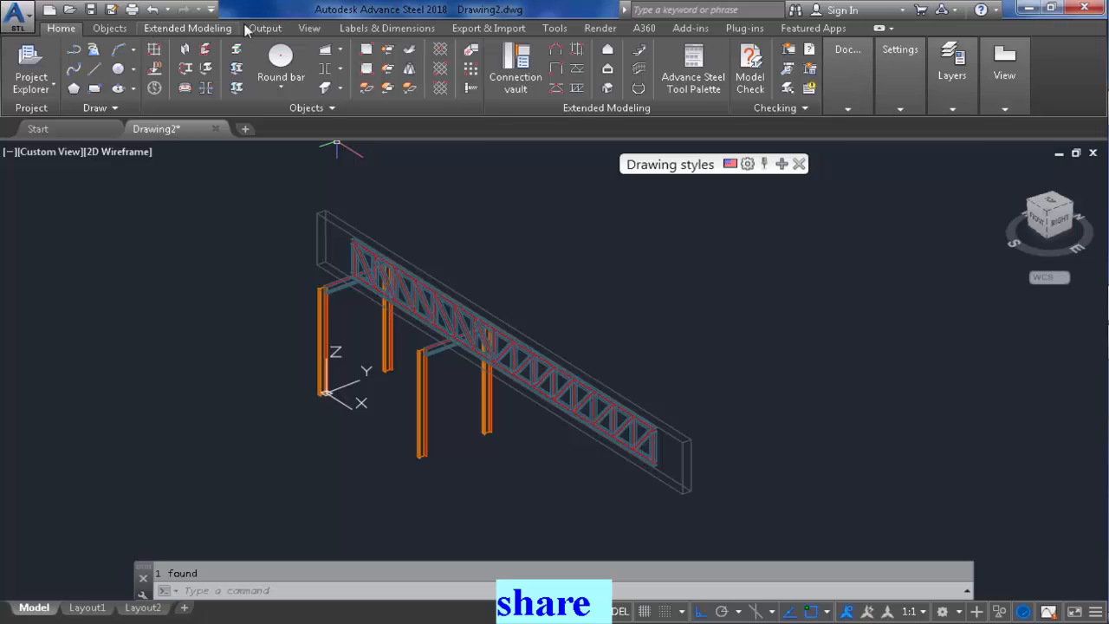
pyautogui.click(260, 29)
pyautogui.click(231, 79)
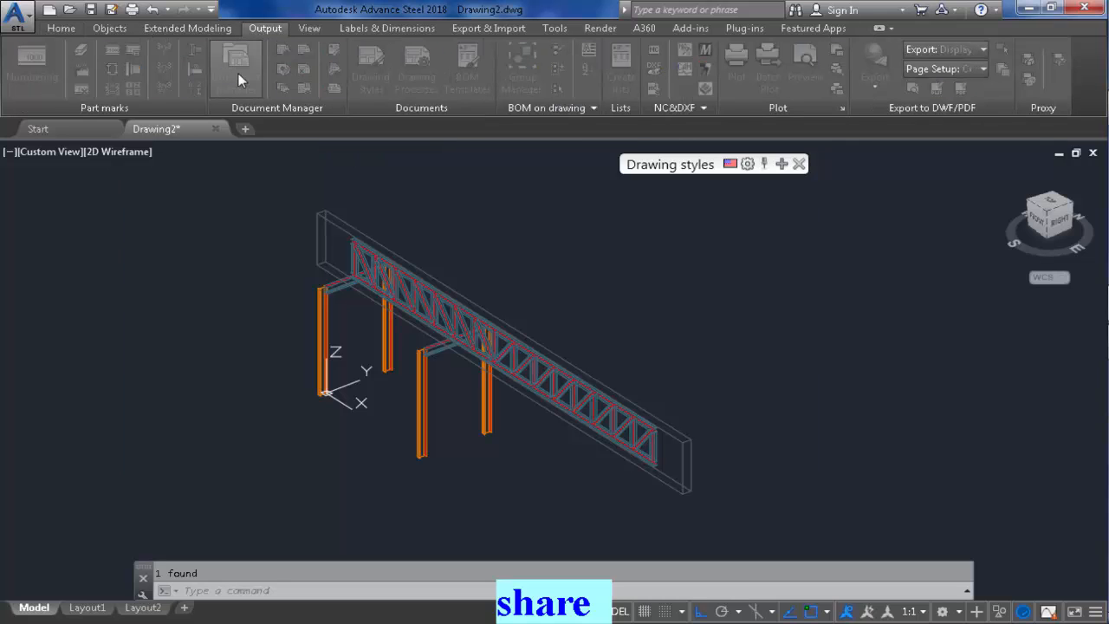
pyautogui.click(799, 196)
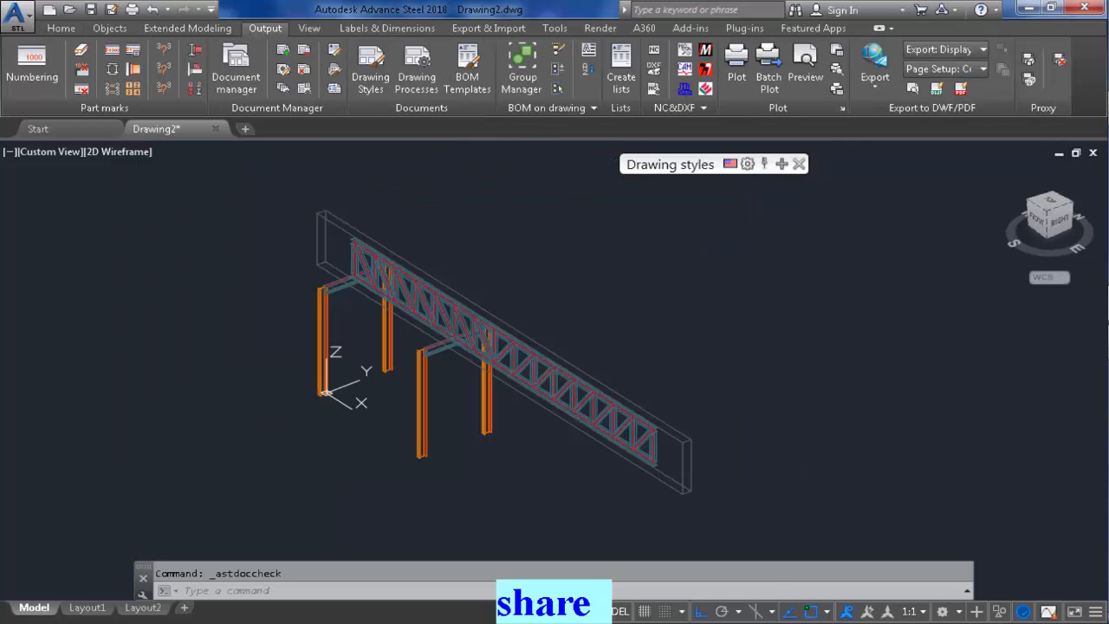
pyautogui.click(392, 29)
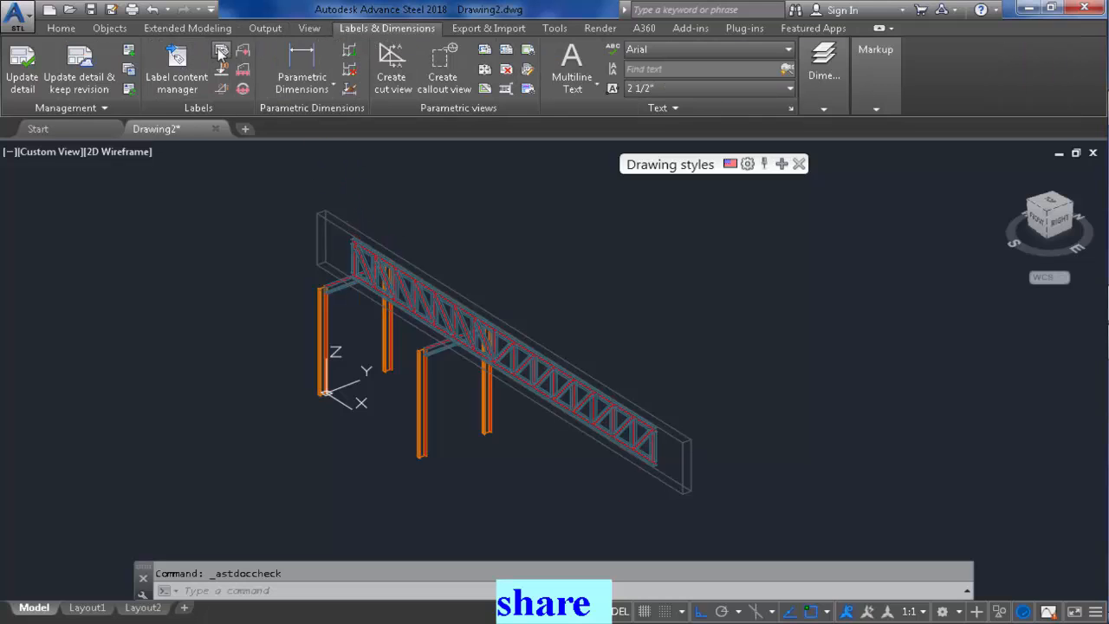
# Run the numbering of the model's parts and assemblies.
pyautogui.click(264, 28)
pyautogui.click(54, 57)
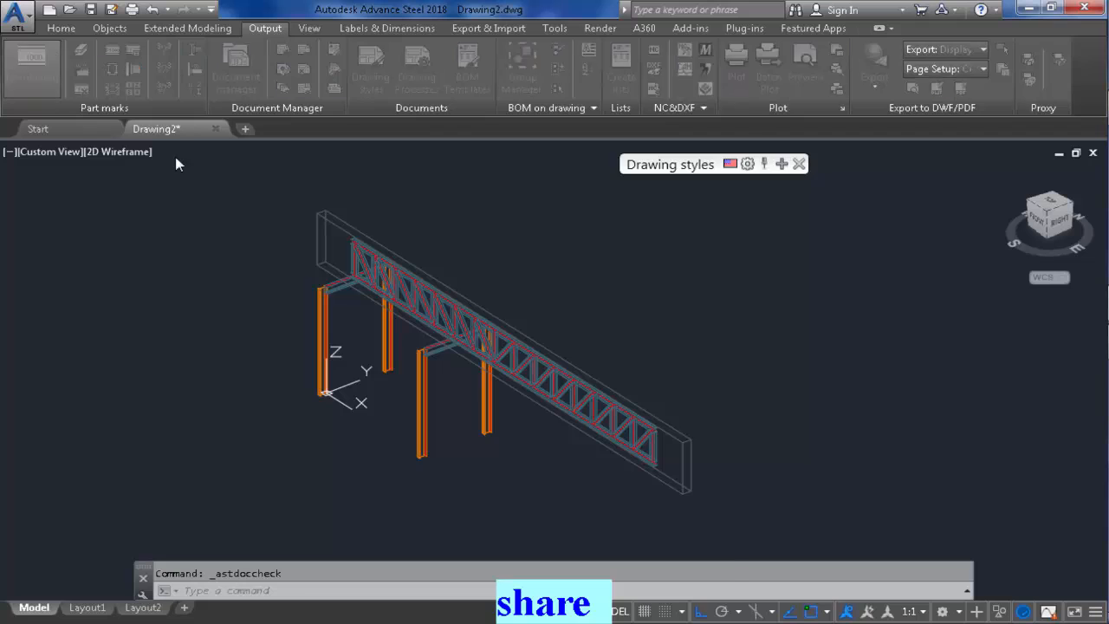
pyautogui.click(494, 546)
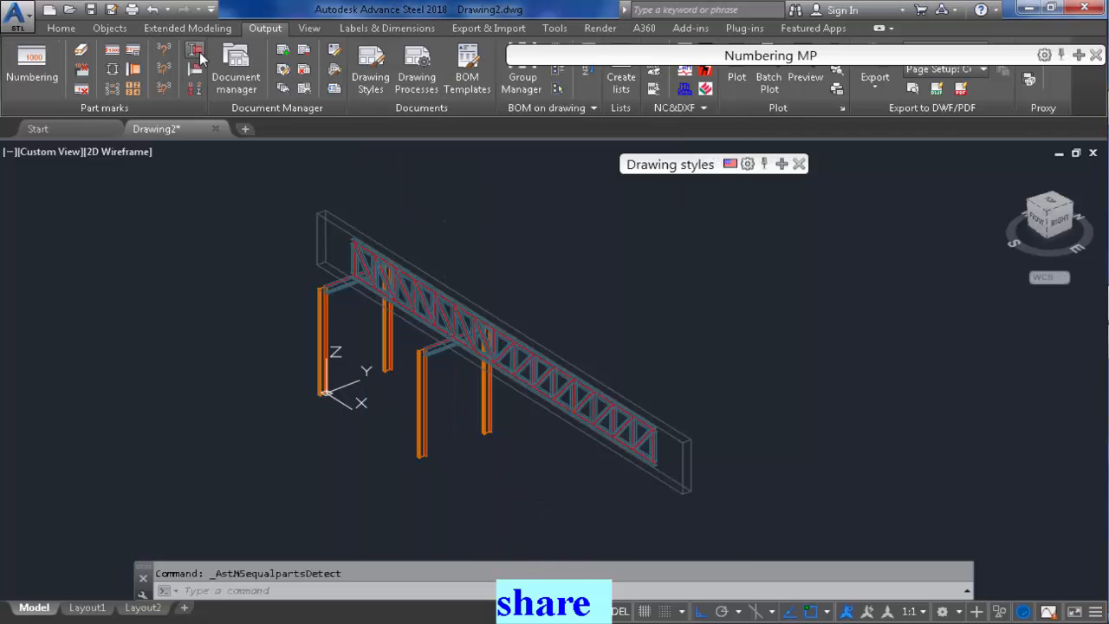
# Highlight the main part of the assembly containing the truss's bottom chord.
pyautogui.click(195, 50)
pyautogui.scroll(5, 347, 288)
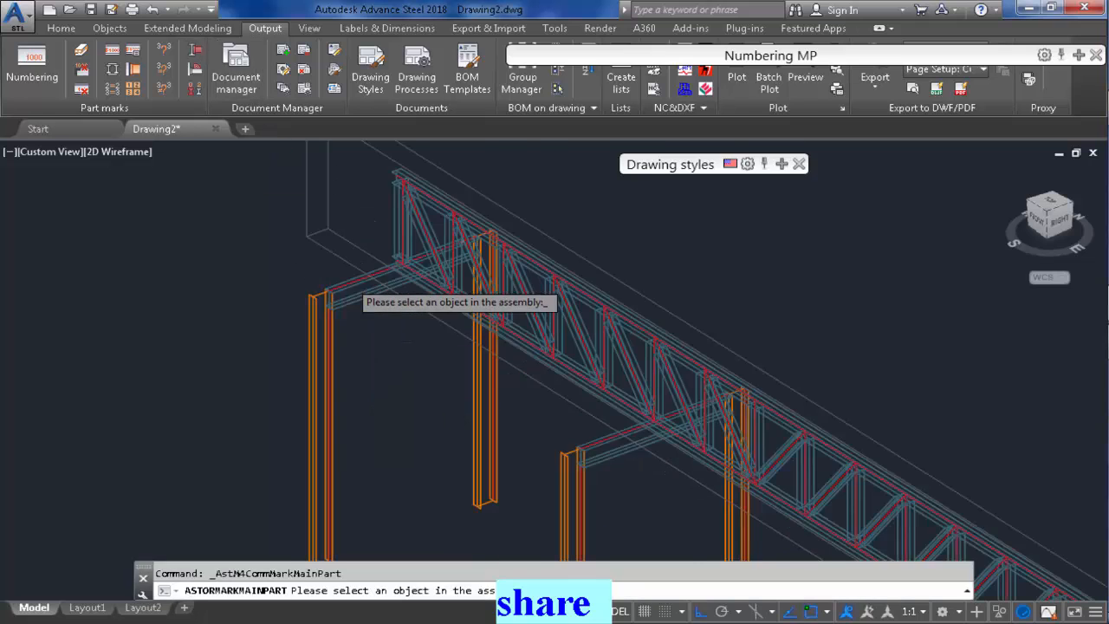
pyautogui.click(537, 334)
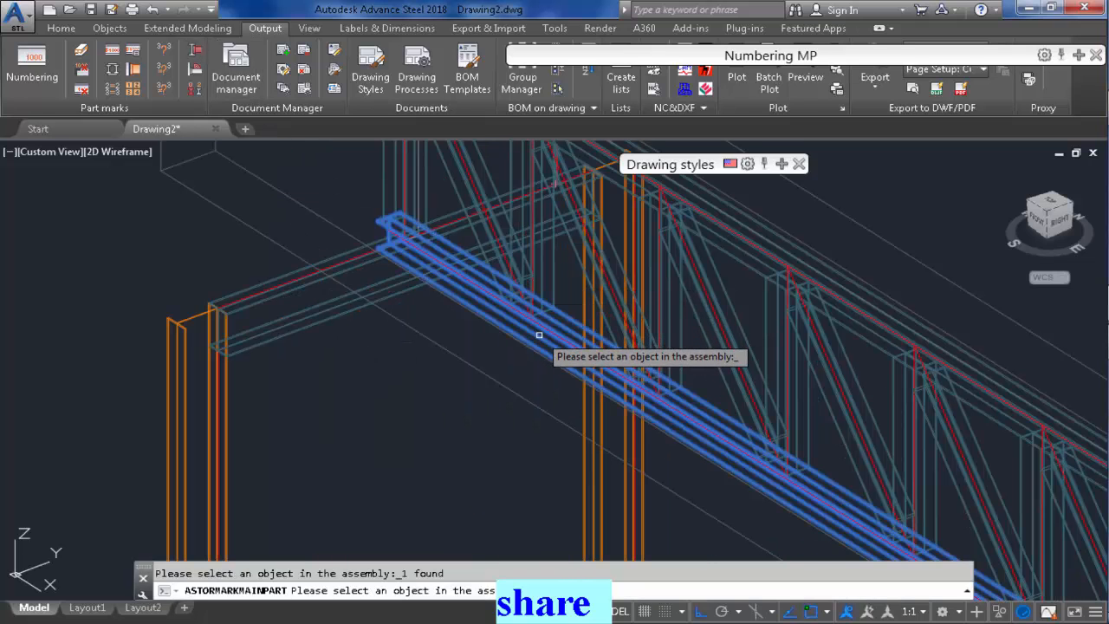
pyautogui.rightClick(463, 349)
pyautogui.scroll(-5, 356, 287)
pyautogui.moveTo(410, 317); pyautogui.dragTo(332, 262, button='middle')
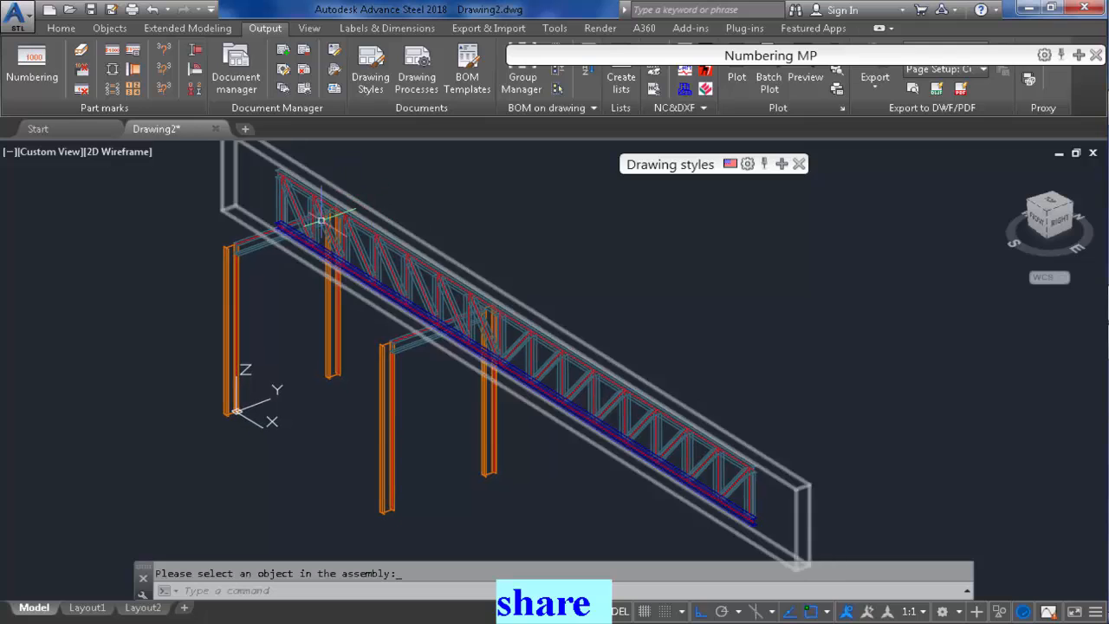
# Enable Create welds in the truss's top web offset settings.
pyautogui.click(488, 283)
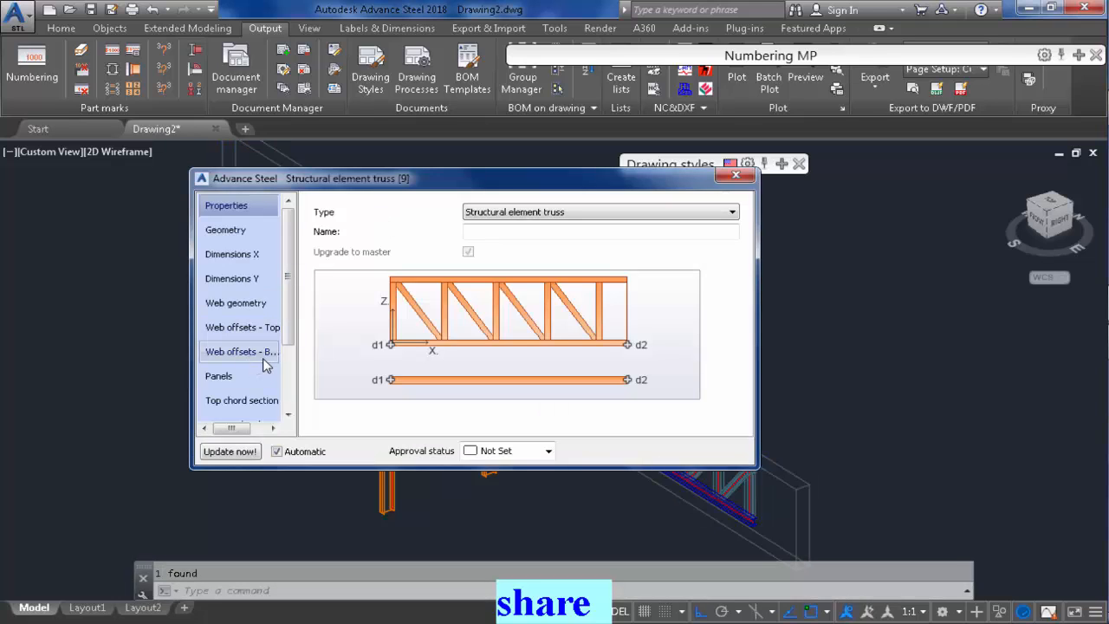
pyautogui.click(260, 327)
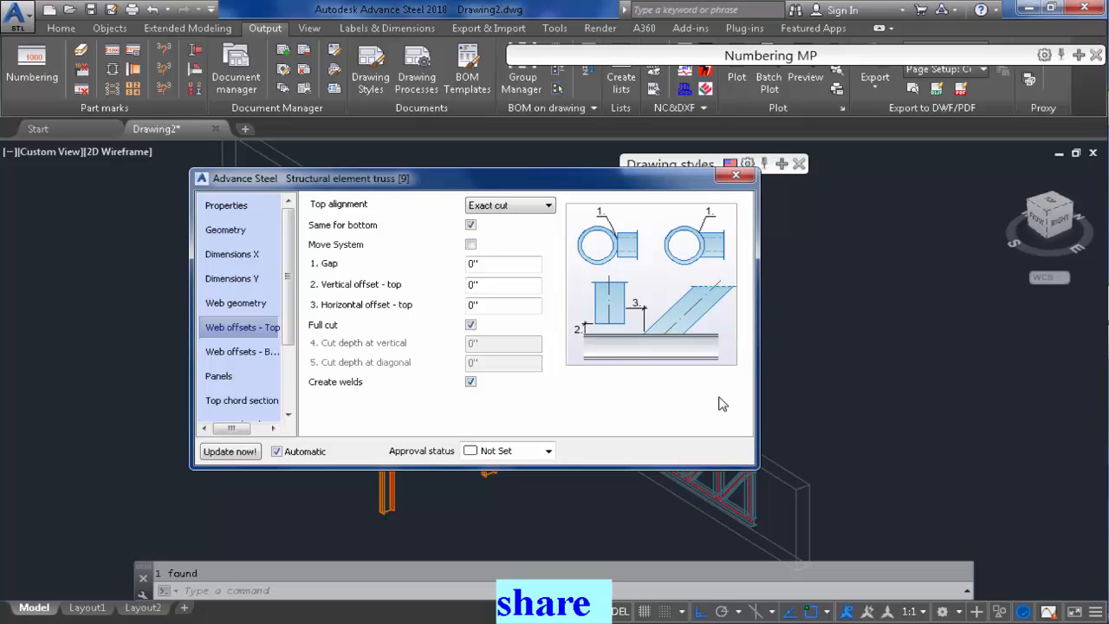
pyautogui.click(736, 176)
pyautogui.scroll(-2, 670, 350)
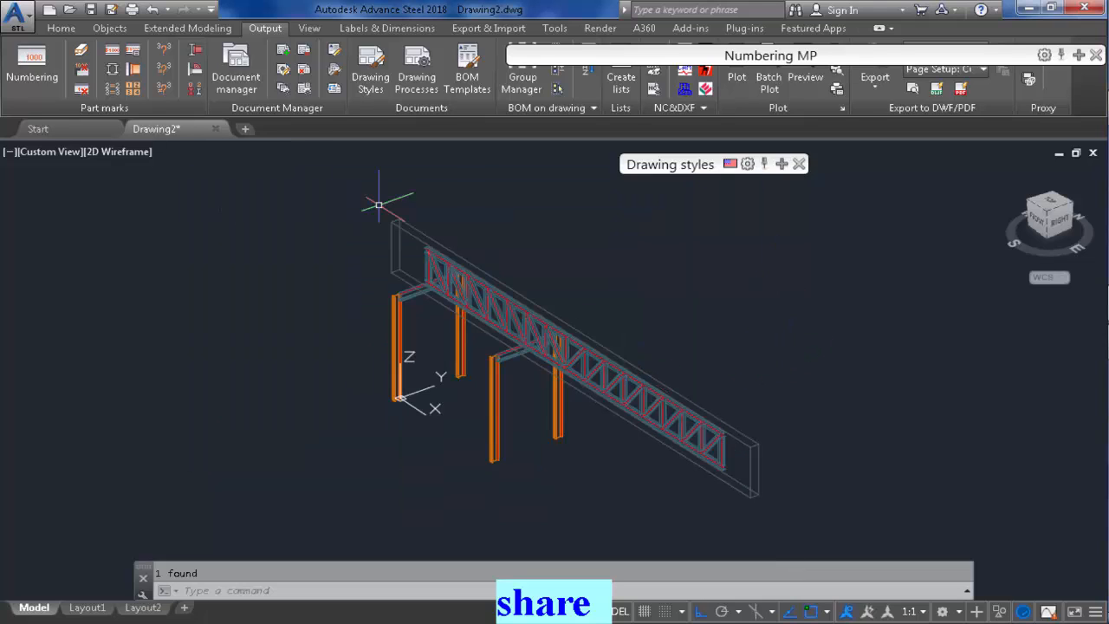
# Highlight the truss assembly with its main part by picking one of its web diagonals.
pyautogui.click(198, 51)
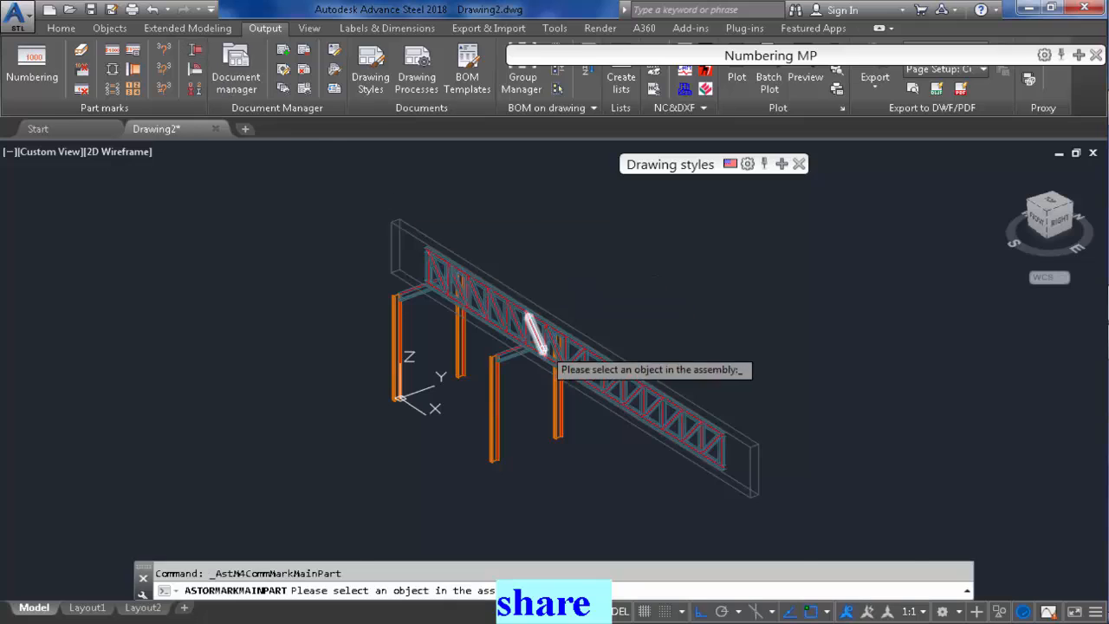
pyautogui.scroll(4, 636, 398)
pyautogui.click(635, 398)
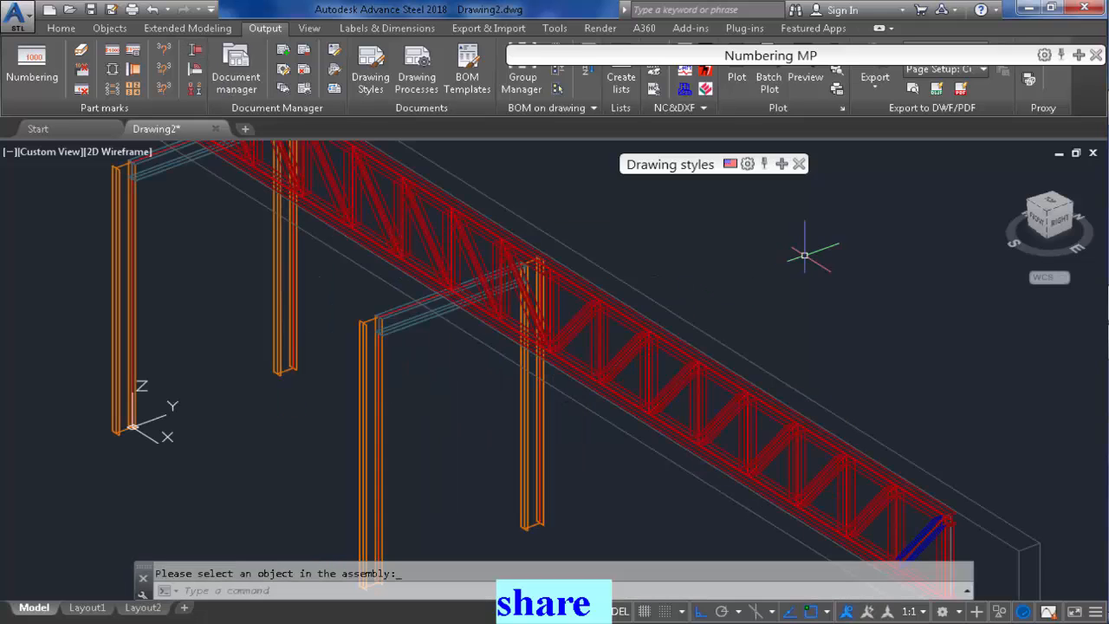
pyautogui.scroll(-4, 495, 325)
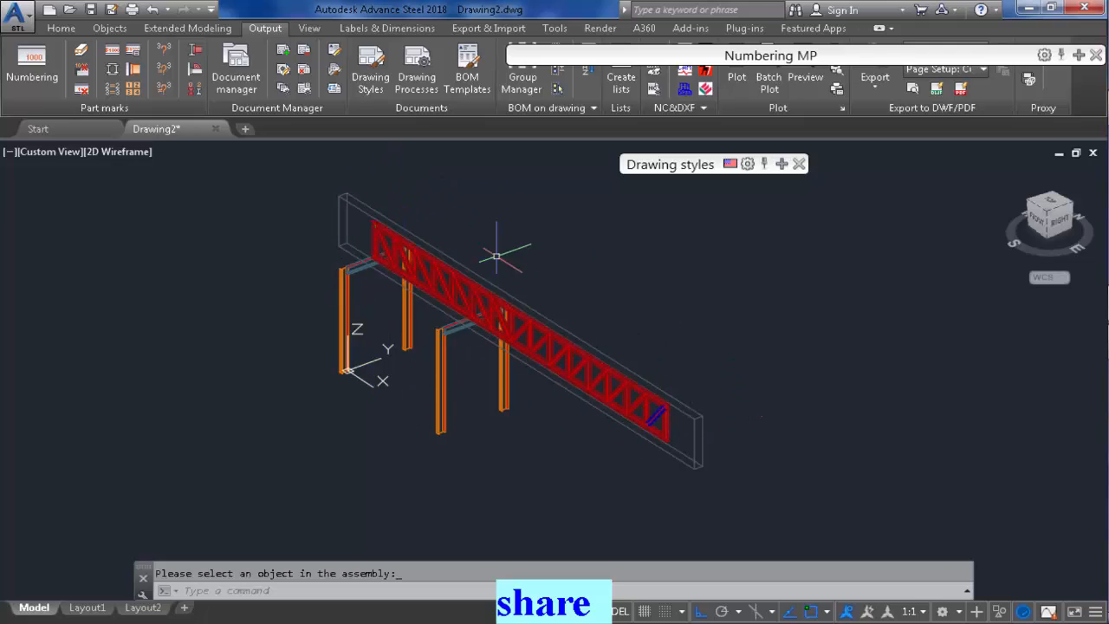
pyautogui.moveTo(604, 374); pyautogui.dragTo(497, 372, button='middle')
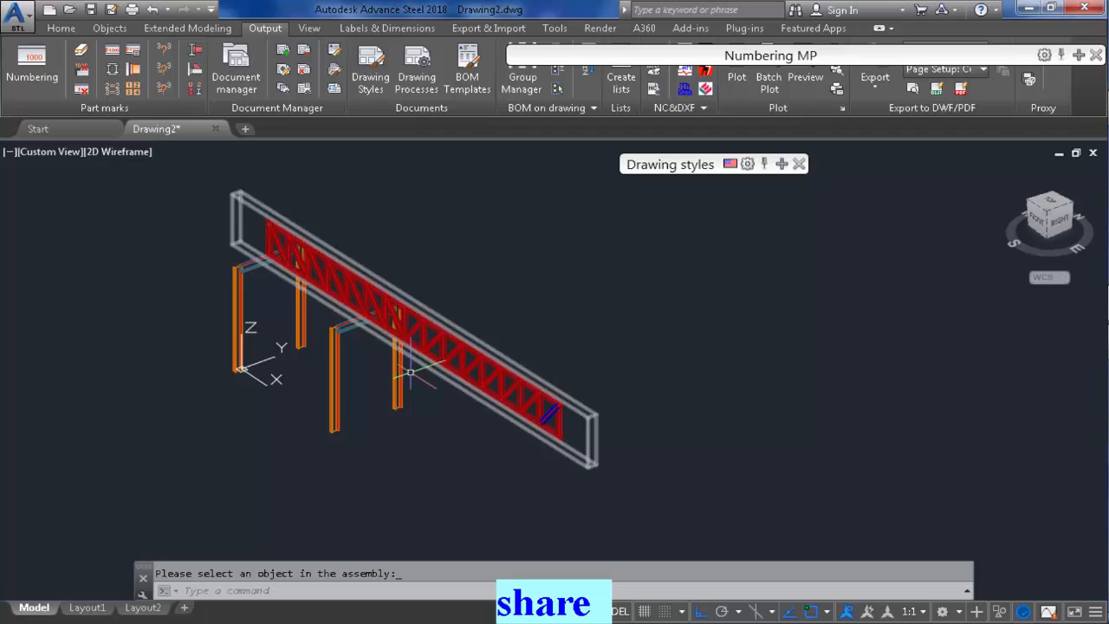
# Copy the whole column-and-truss structure once, 16' upward in Z, taking the distance from a column's foot to its top.
pyautogui.click(335, 371)
pyautogui.scroll(-2, 335, 371)
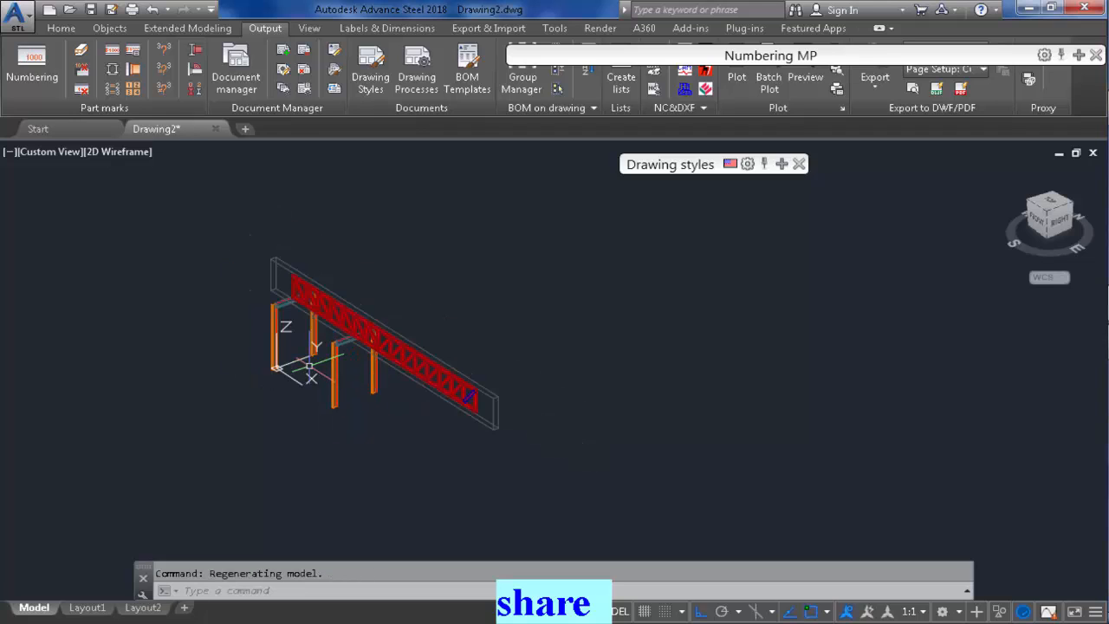
pyautogui.click(217, 230)
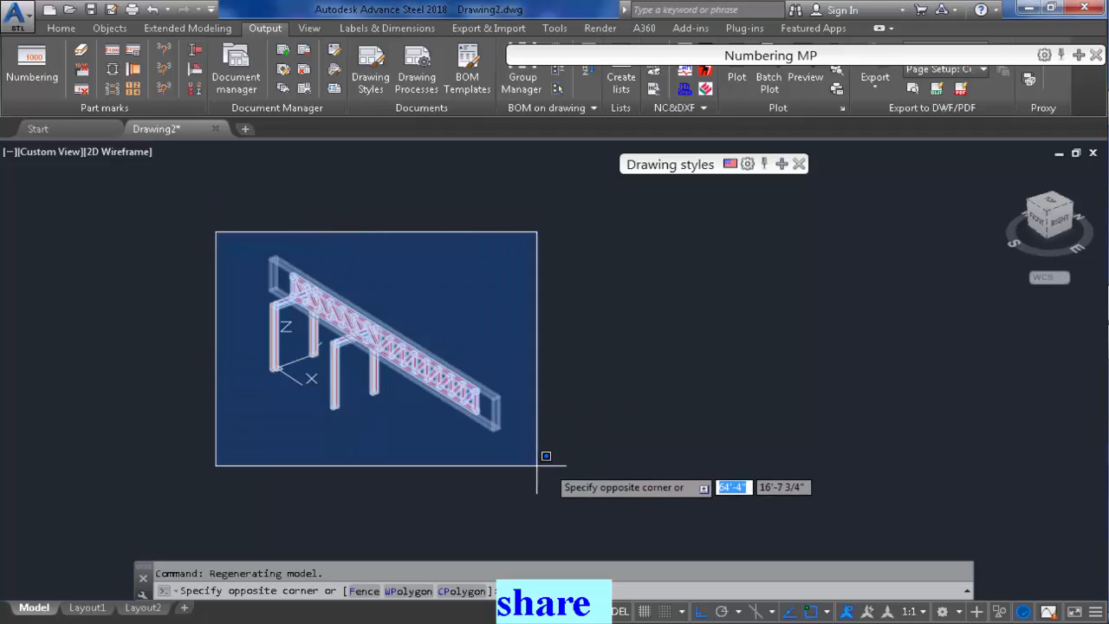
pyautogui.click(536, 458)
pyautogui.moveTo(780, 164)
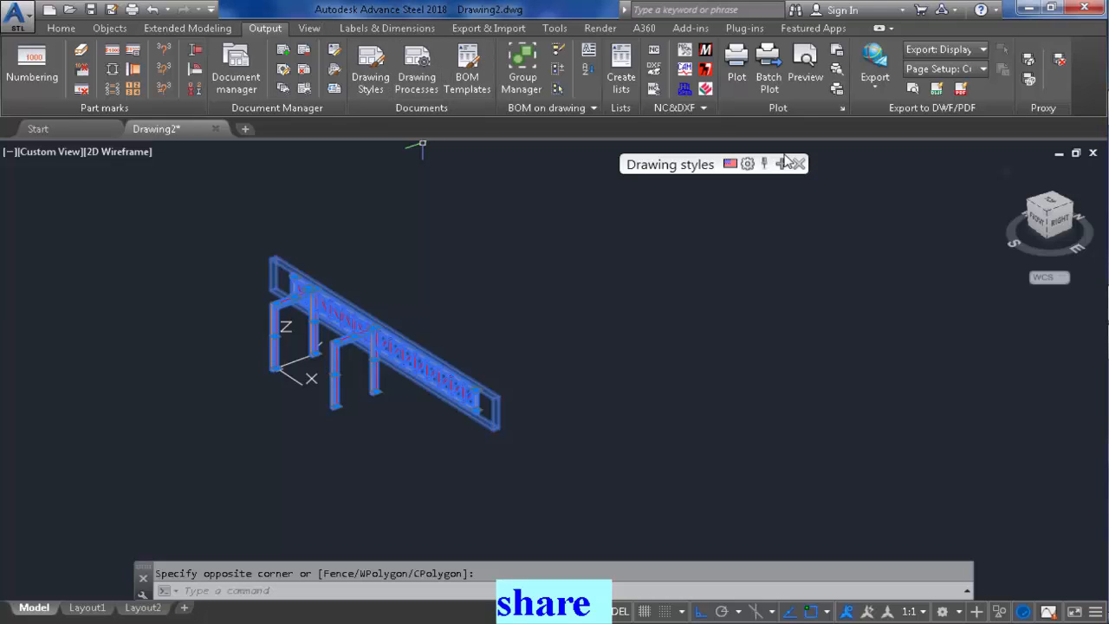
pyautogui.click(61, 27)
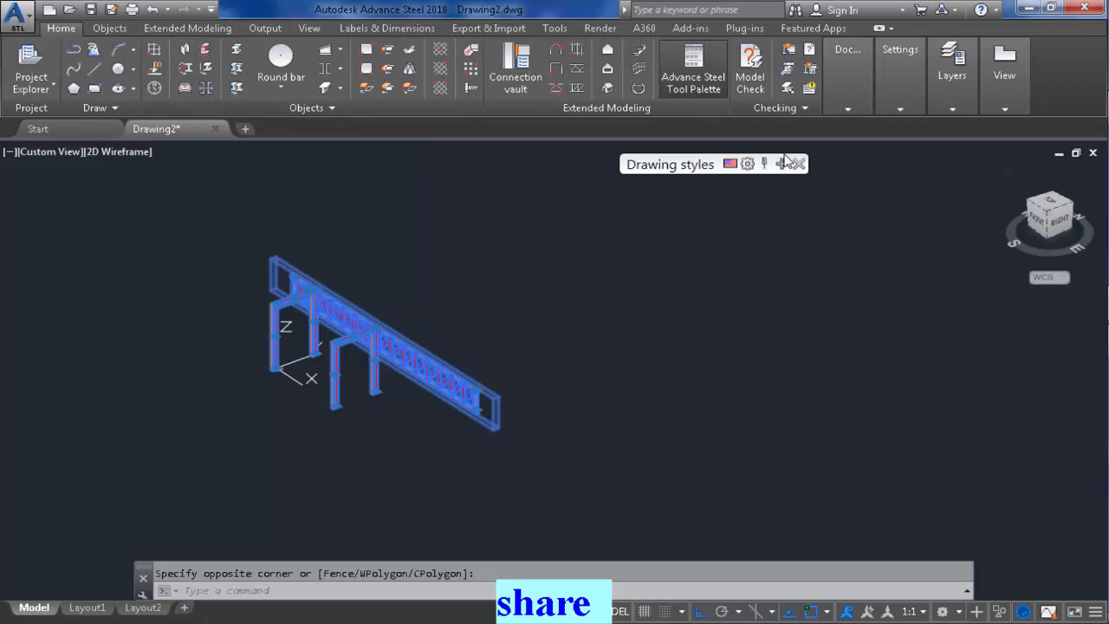
pyautogui.click(693, 69)
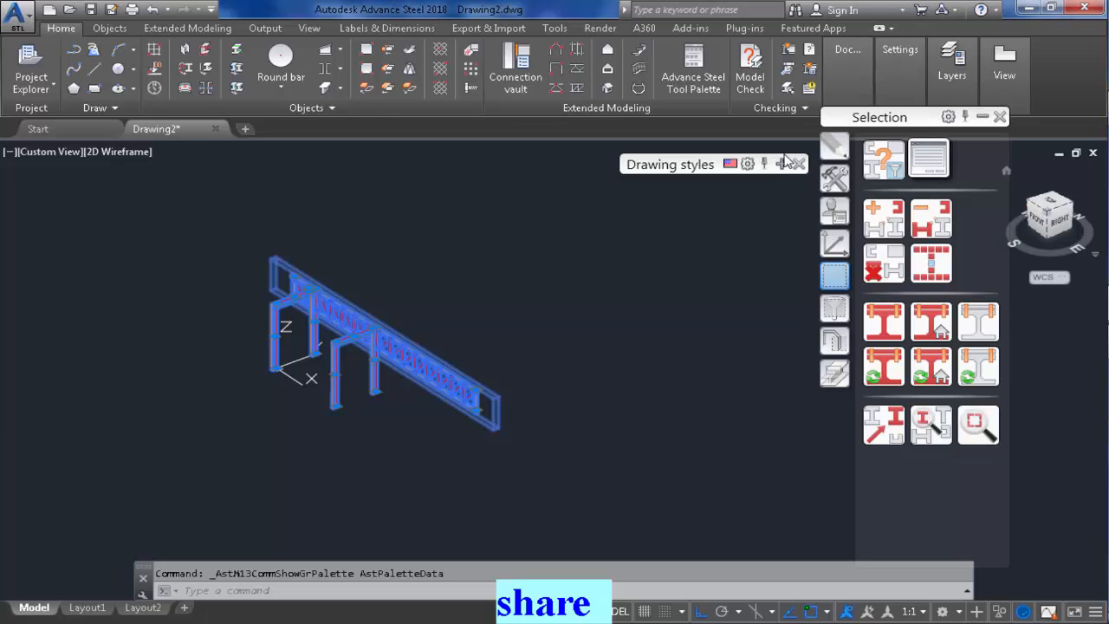
pyautogui.click(835, 178)
pyautogui.click(978, 160)
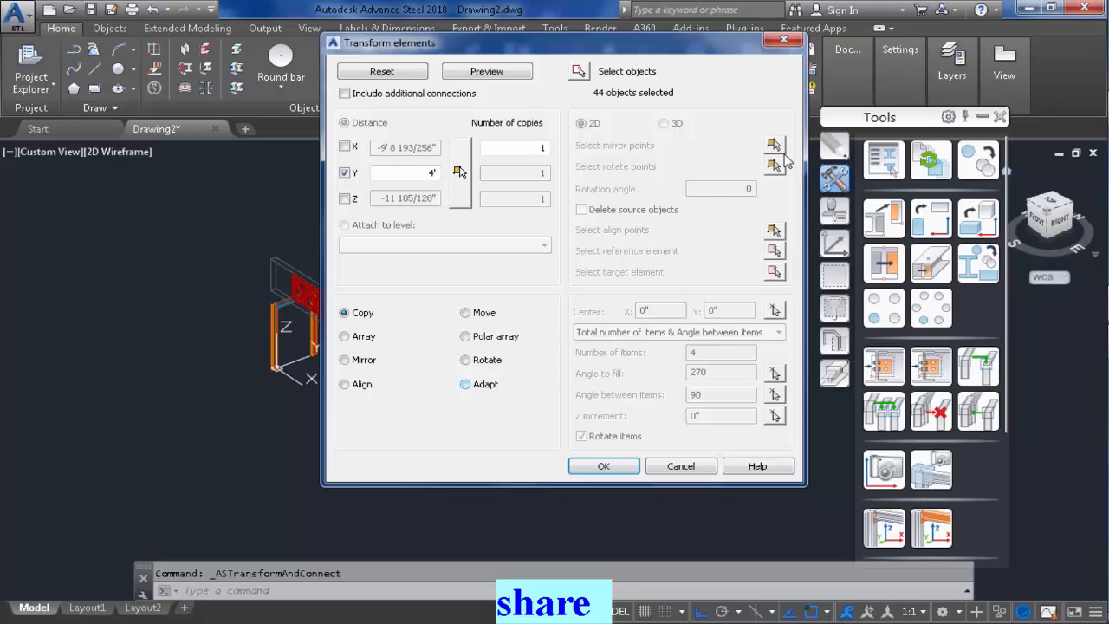
pyautogui.click(459, 172)
pyautogui.scroll(6, 295, 407)
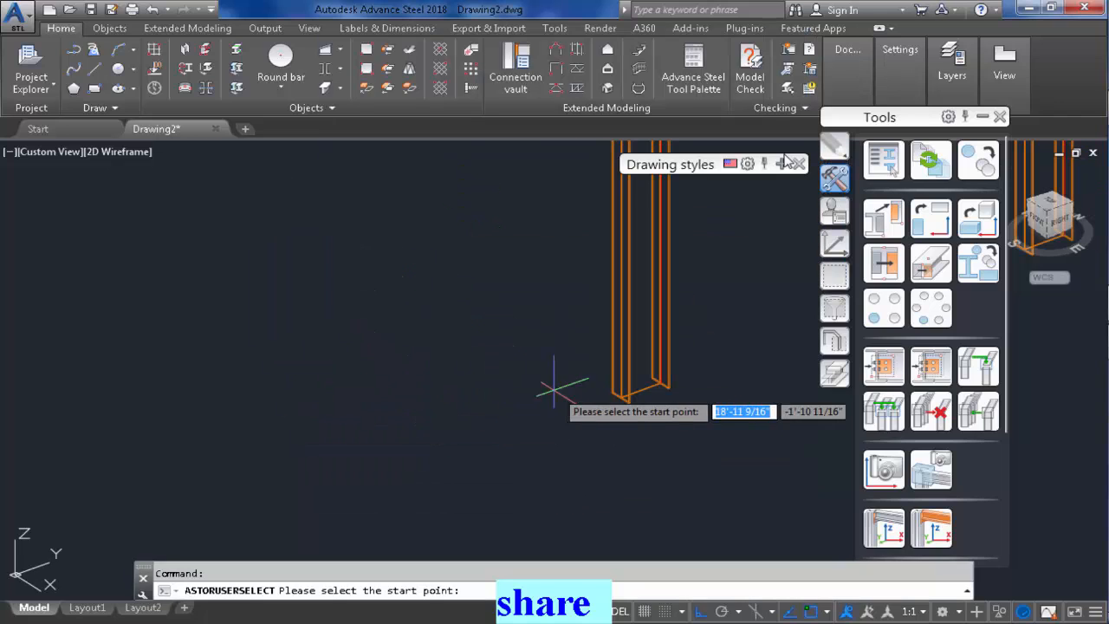
pyautogui.click(629, 403)
pyautogui.scroll(-5, 629, 403)
pyautogui.scroll(5, 485, 338)
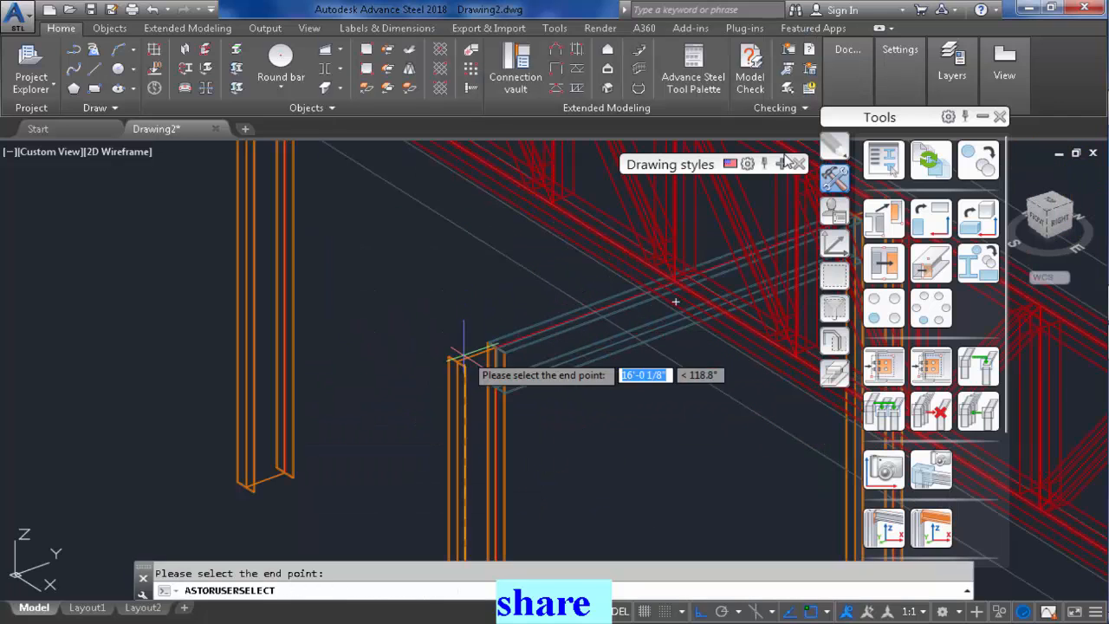
pyautogui.click(448, 355)
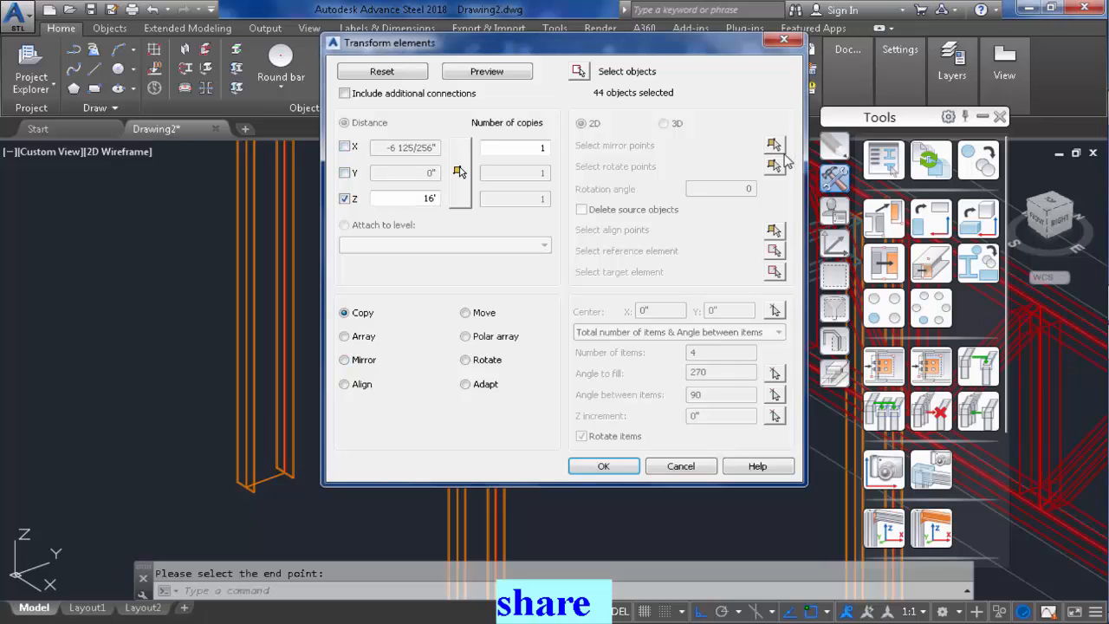
pyautogui.press('Return')
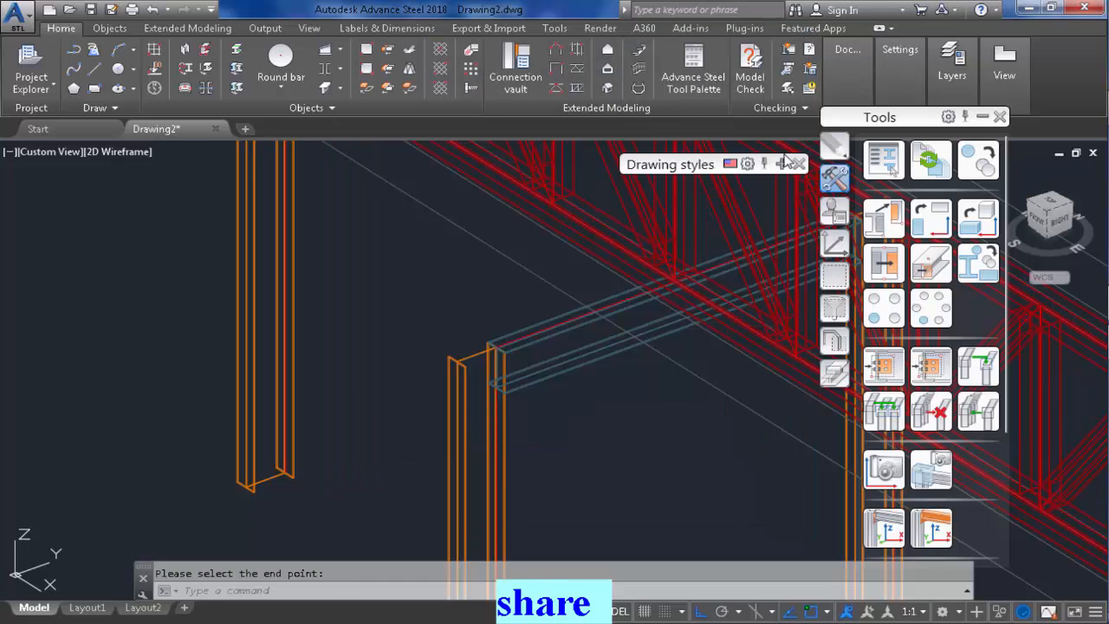
# Inspect the two stacked levels of columns, cross beams and trusses from several sides.
pyautogui.scroll(-5, 400, 290)
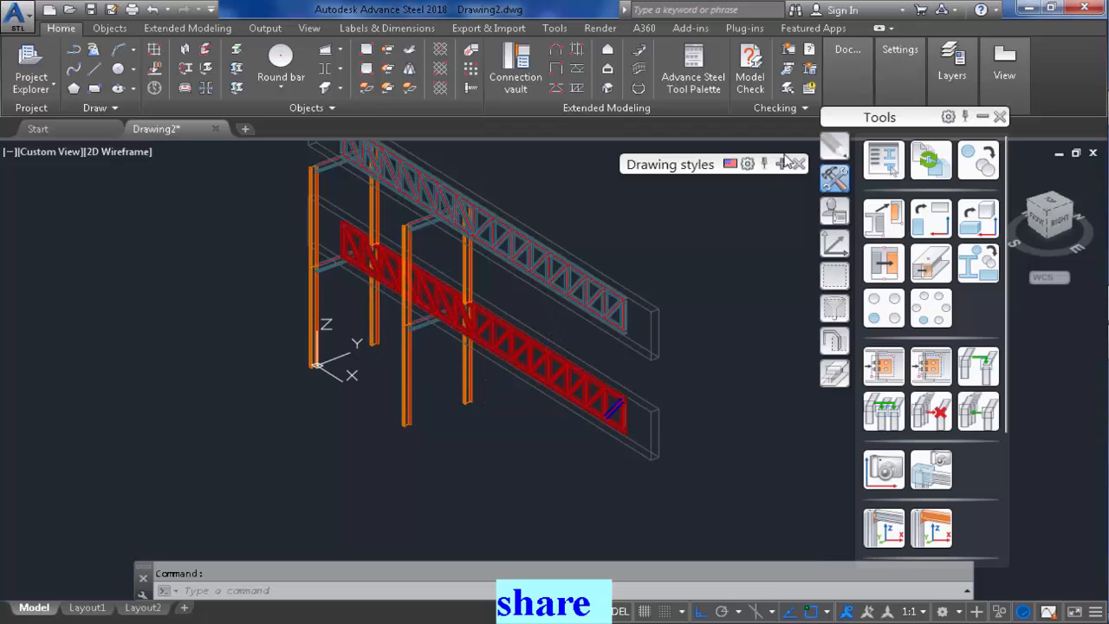
pyautogui.keyDown('shift'); pyautogui.moveTo(400, 313); pyautogui.dragTo(396, 404, button='middle'); pyautogui.keyUp('shift')
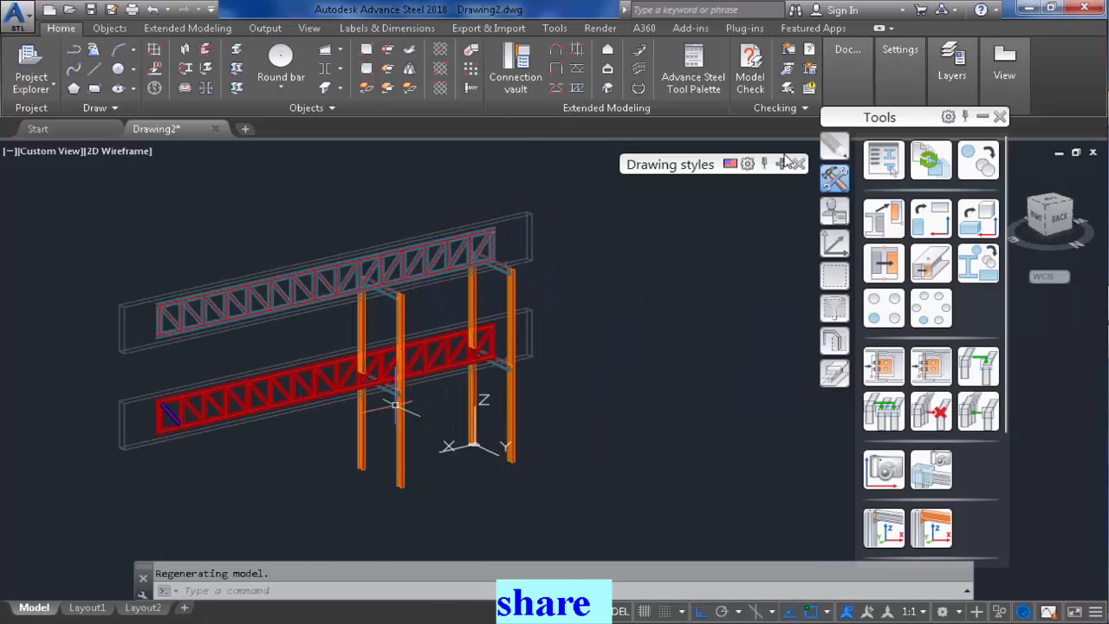
pyautogui.scroll(2, 416, 280)
pyautogui.scroll(-2, 420, 296)
pyautogui.keyDown('shift'); pyautogui.moveTo(419, 296); pyautogui.dragTo(401, 367, button='middle'); pyautogui.keyUp('shift')
pyautogui.scroll(3, 376, 334)
pyautogui.scroll(-1, 383, 343)
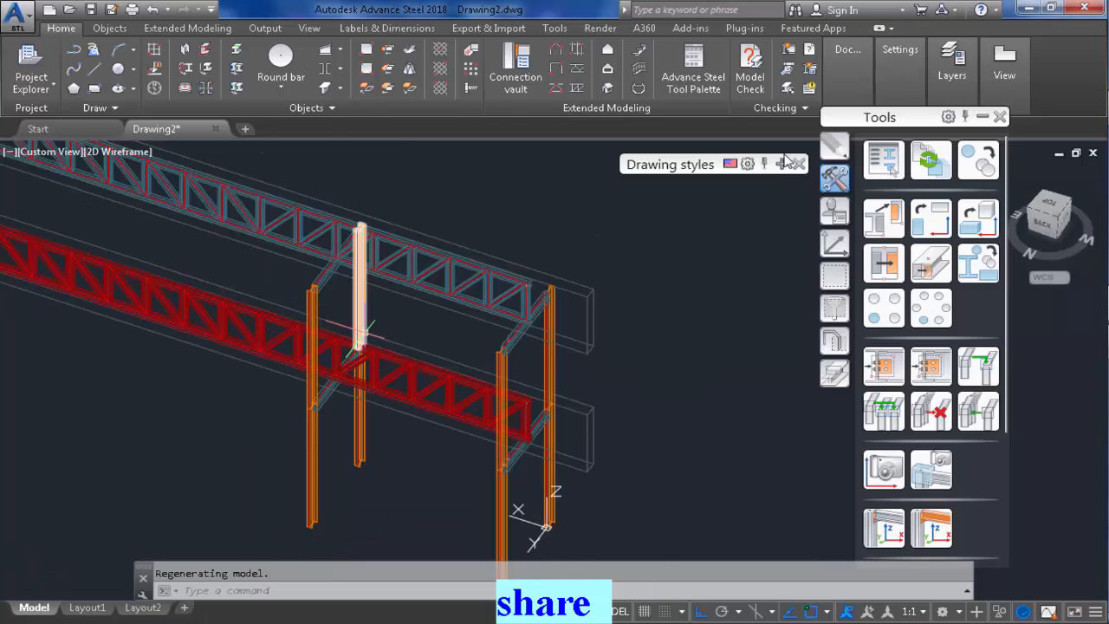
pyautogui.scroll(-4, 364, 332)
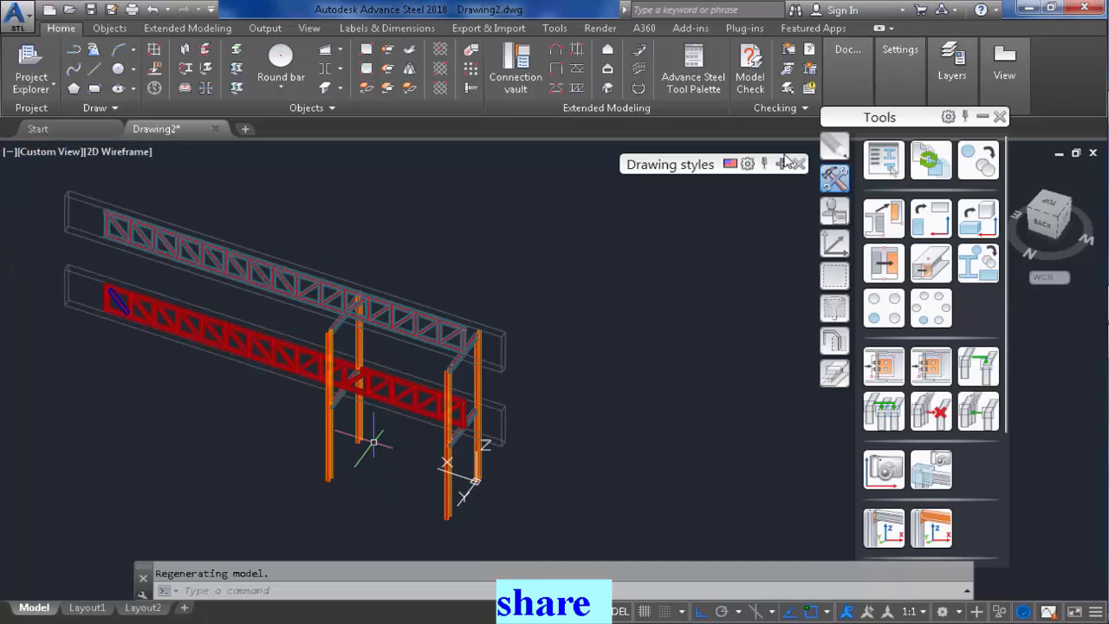
pyautogui.scroll(4, 367, 403)
pyautogui.scroll(-2, 357, 381)
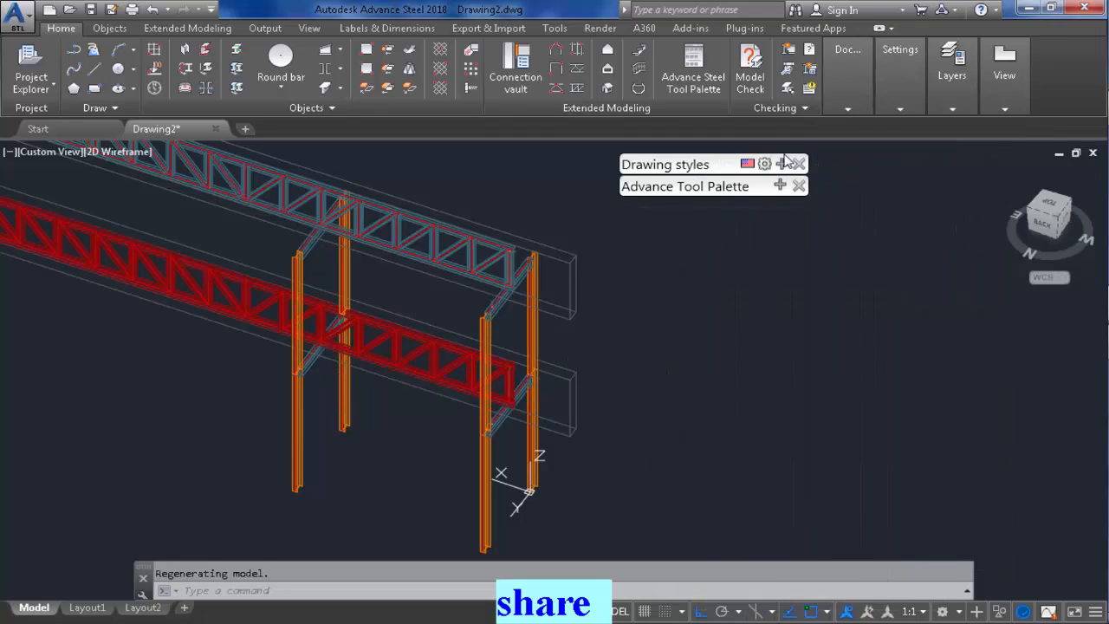
# Examine the short vertical round bar standing on the cross beam near the column.
pyautogui.moveTo(785, 156); pyautogui.dragTo(815, 147)
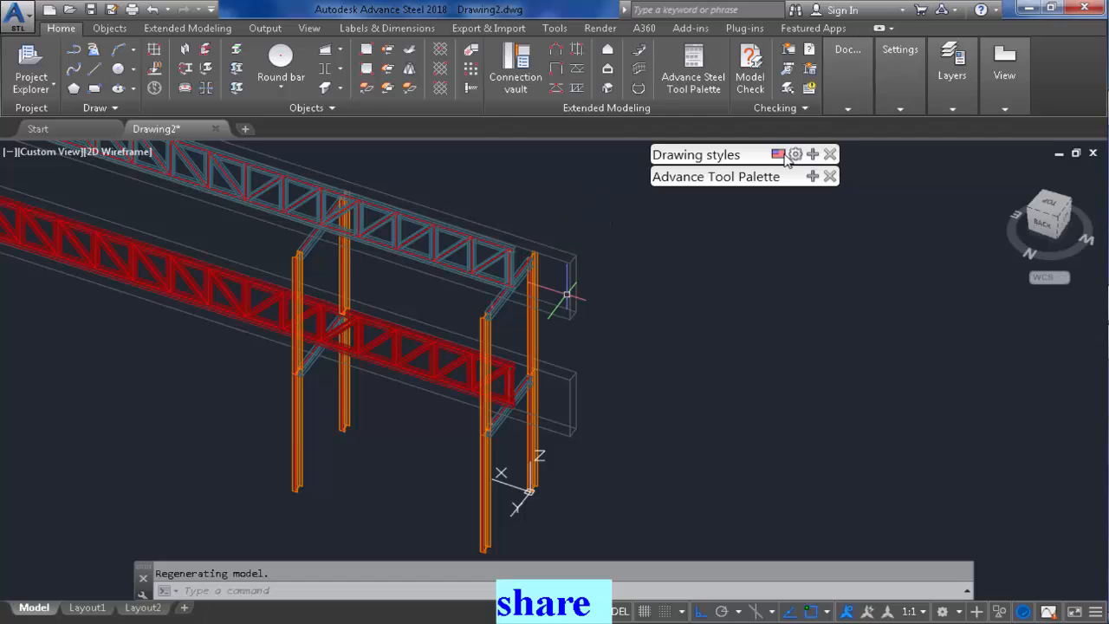
pyautogui.scroll(2, 564, 297)
pyautogui.moveTo(578, 280); pyautogui.dragTo(604, 285, button='middle')
pyautogui.scroll(-2, 646, 287)
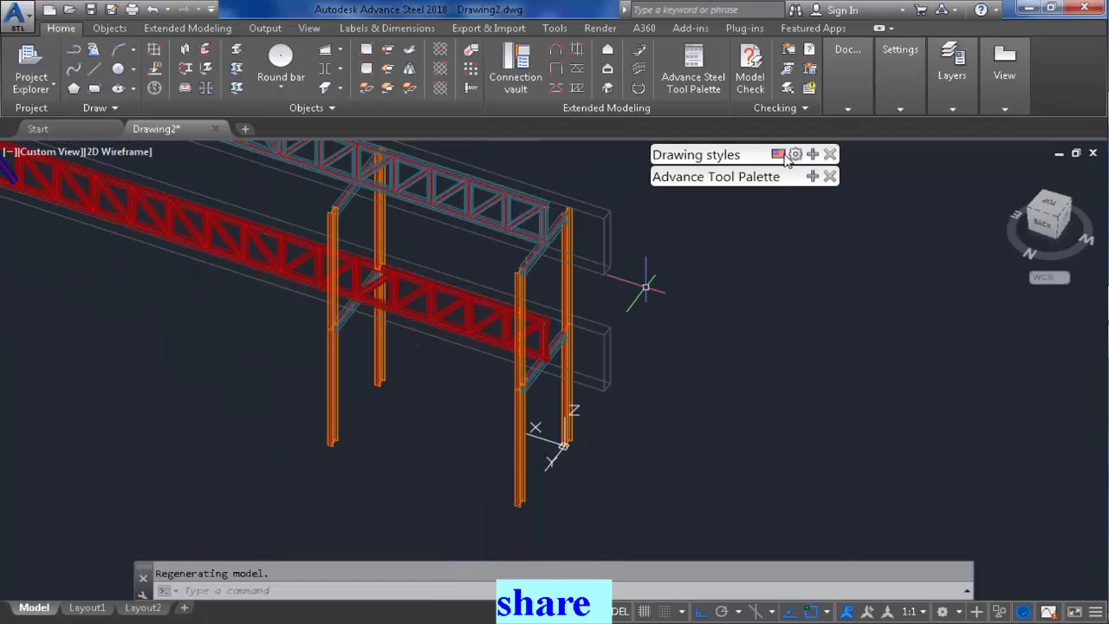
pyautogui.scroll(5, 528, 265)
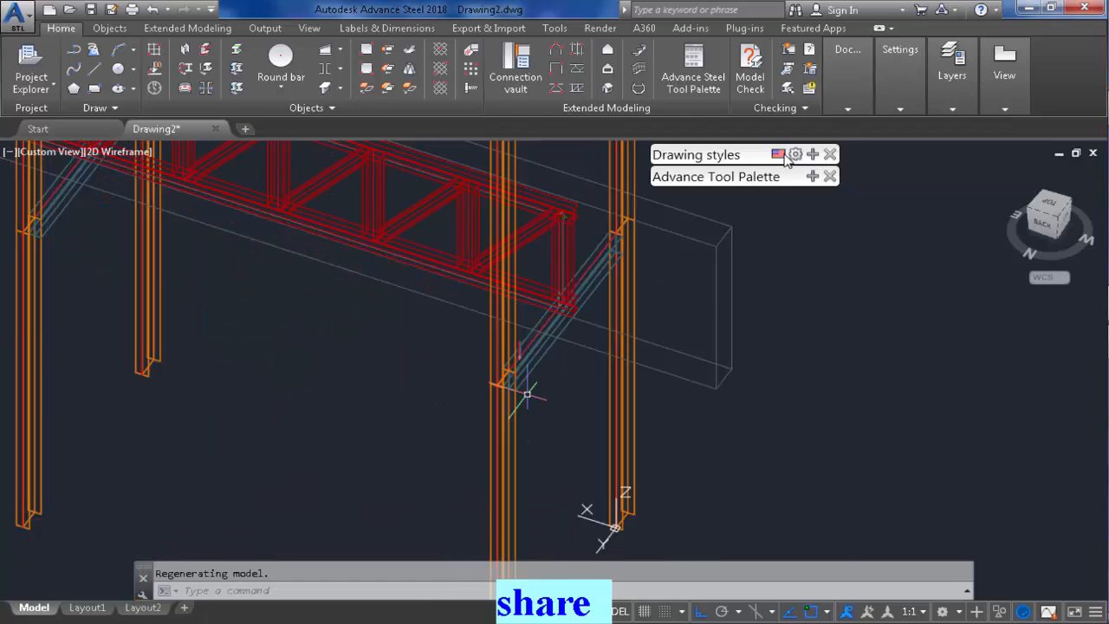
pyautogui.scroll(1, 518, 329)
pyautogui.scroll(-3, 488, 359)
pyautogui.scroll(5, 508, 260)
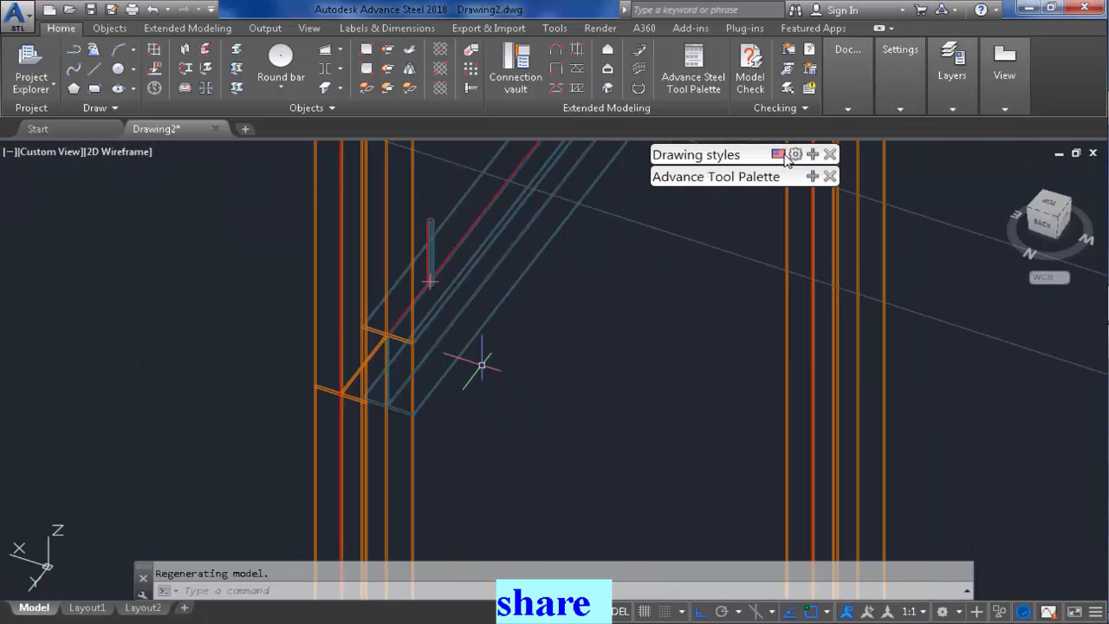
pyautogui.scroll(-1, 431, 267)
pyautogui.click(418, 235)
pyautogui.scroll(-3, 470, 351)
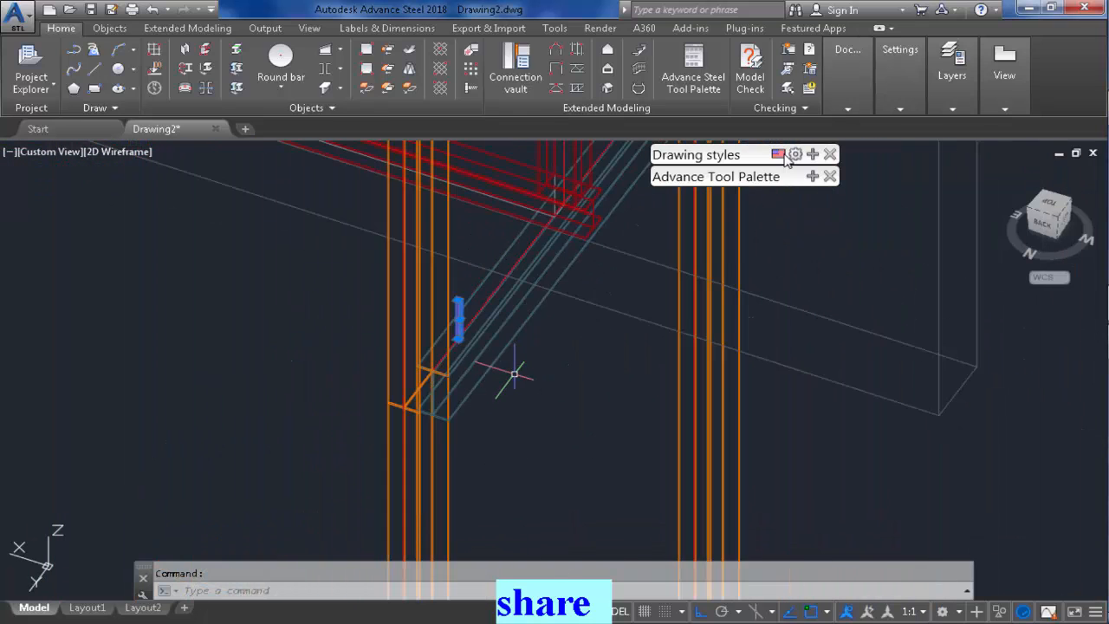
pyautogui.keyDown('shift'); pyautogui.moveTo(536, 369); pyautogui.dragTo(460, 355, button='middle'); pyautogui.keyUp('shift')
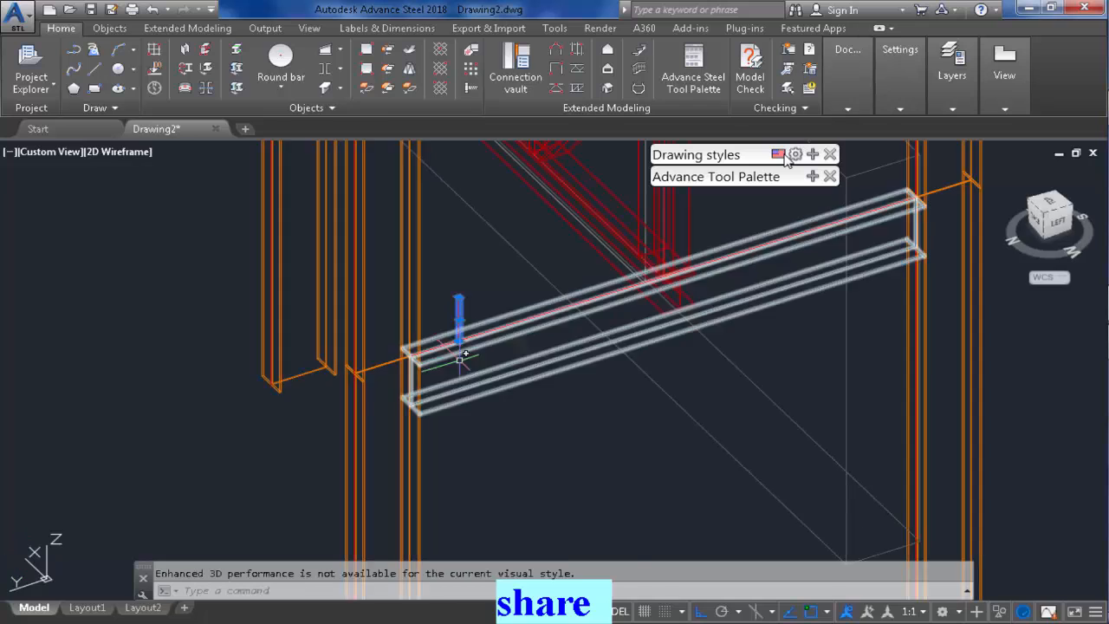
pyautogui.scroll(-3, 463, 364)
pyautogui.press('Escape')
pyautogui.scroll(4, 464, 376)
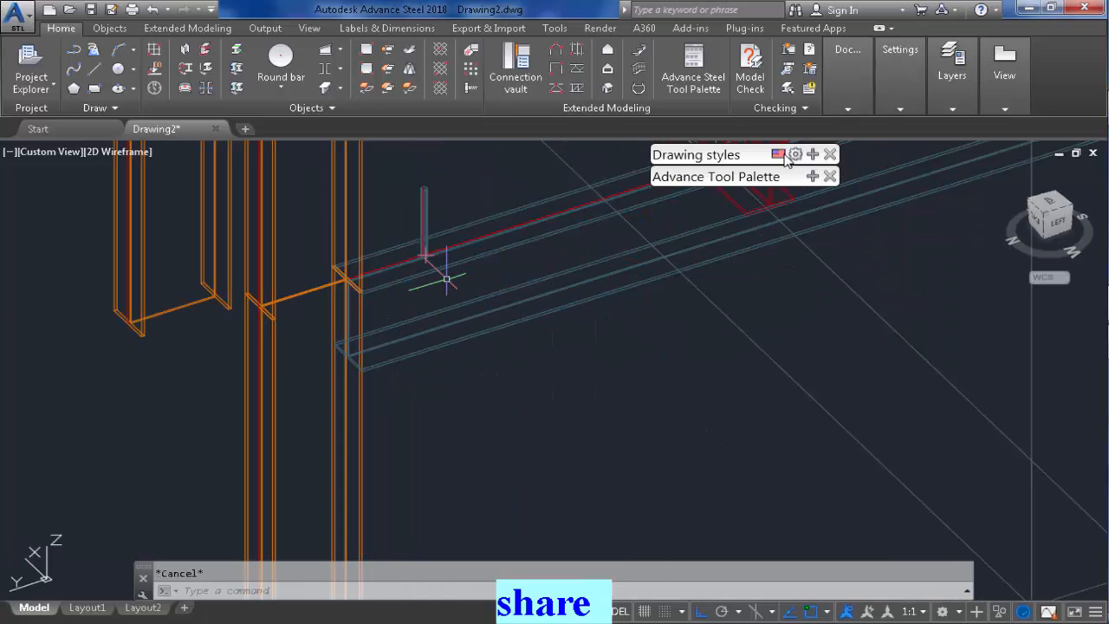
pyautogui.scroll(1, 446, 279)
pyautogui.moveTo(445, 279); pyautogui.dragTo(396, 403, button='middle')
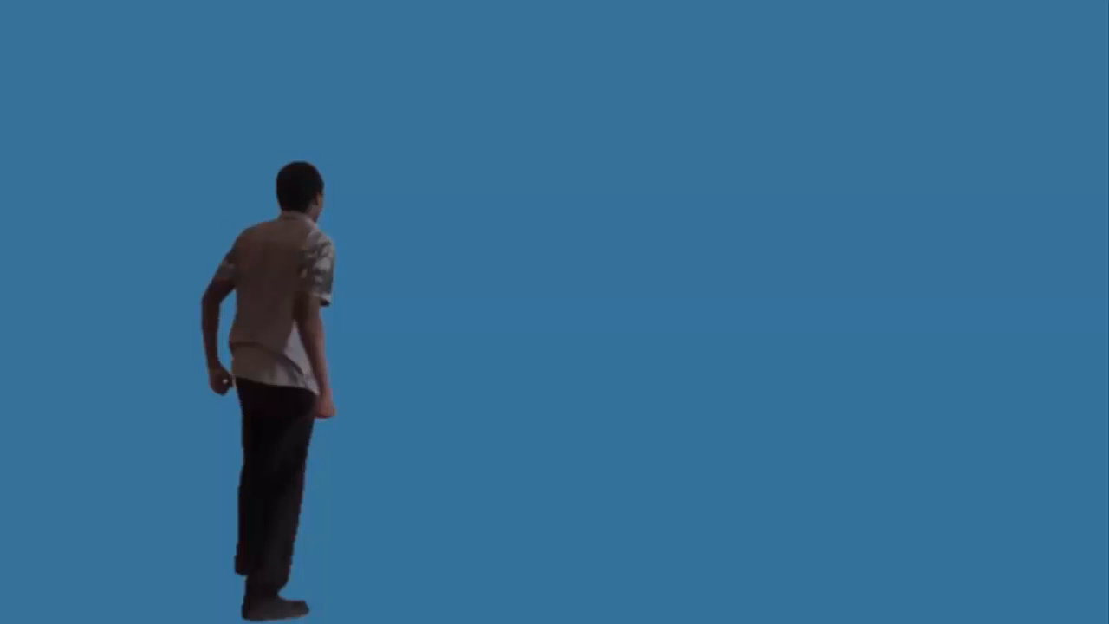
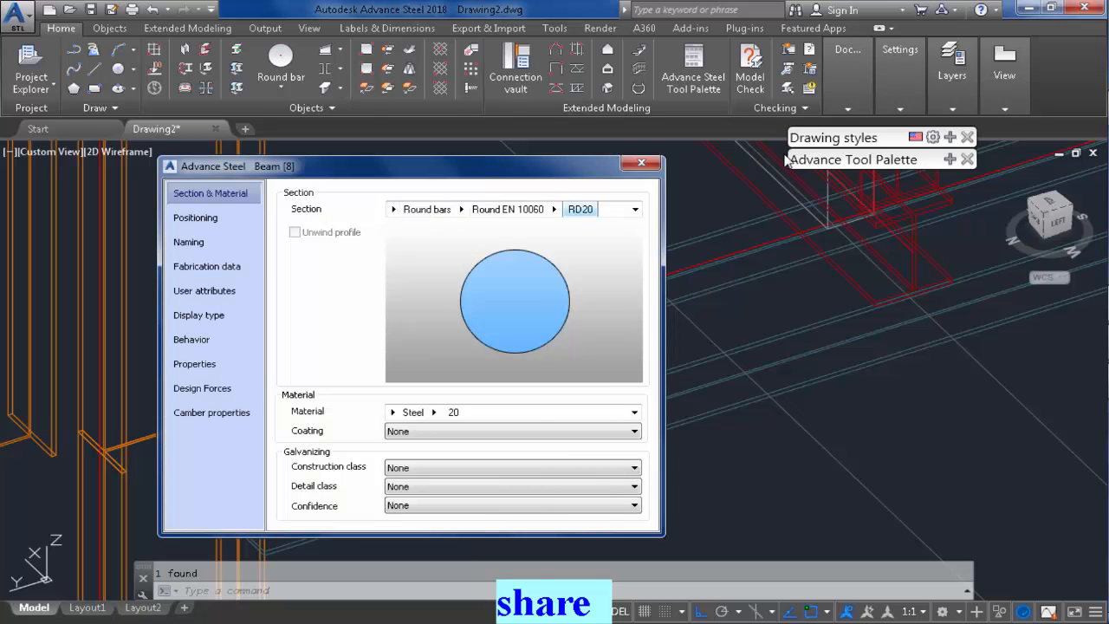
# Change the round bar's section to Round EN 10060 RD10 and its steel material to grade 10.
pyautogui.click(508, 209)
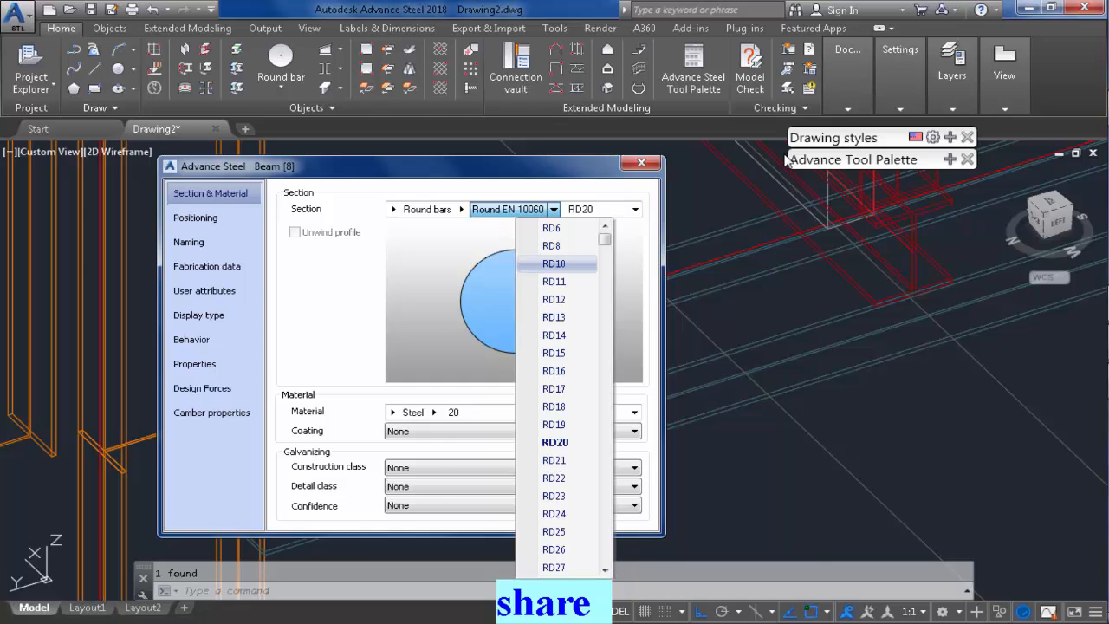
pyautogui.click(555, 264)
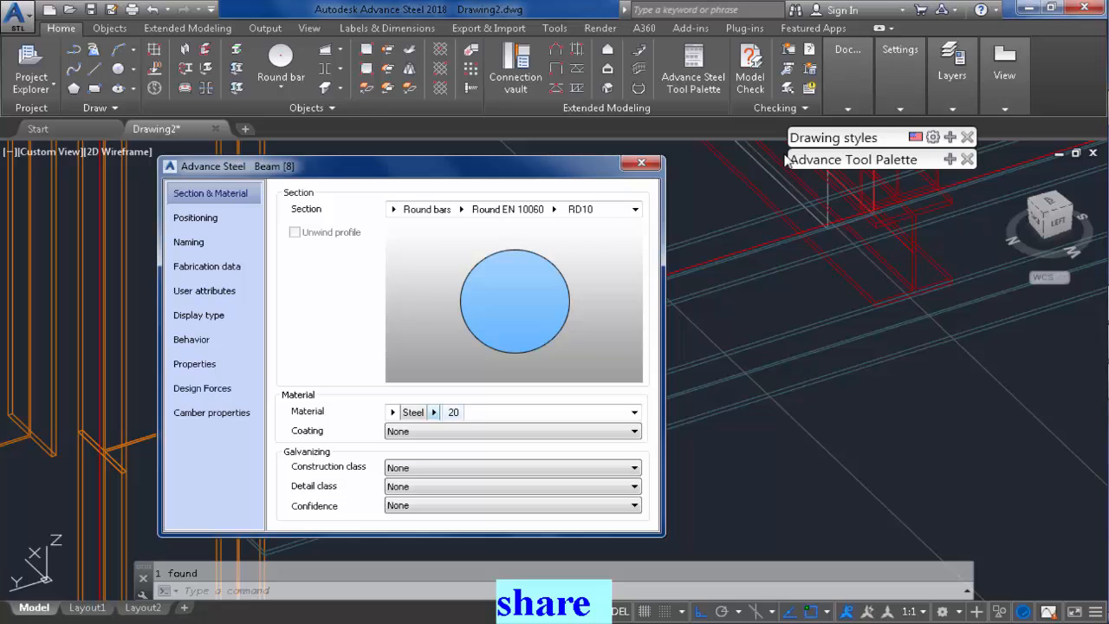
pyautogui.click(414, 412)
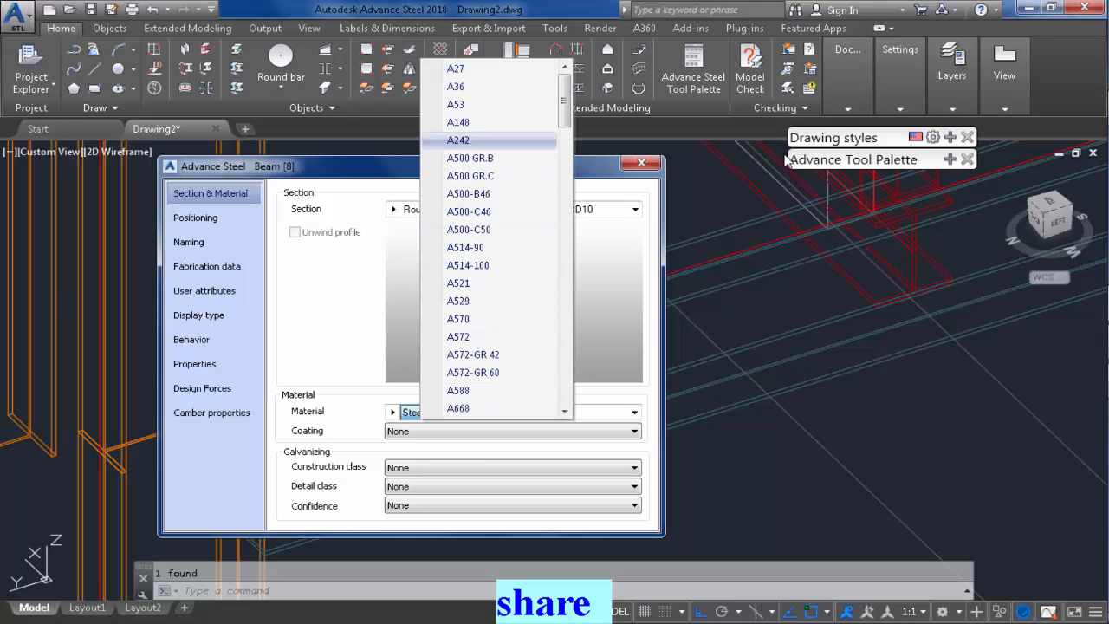
pyautogui.moveTo(564, 100); pyautogui.dragTo(564, 365)
pyautogui.moveTo(453, 408)
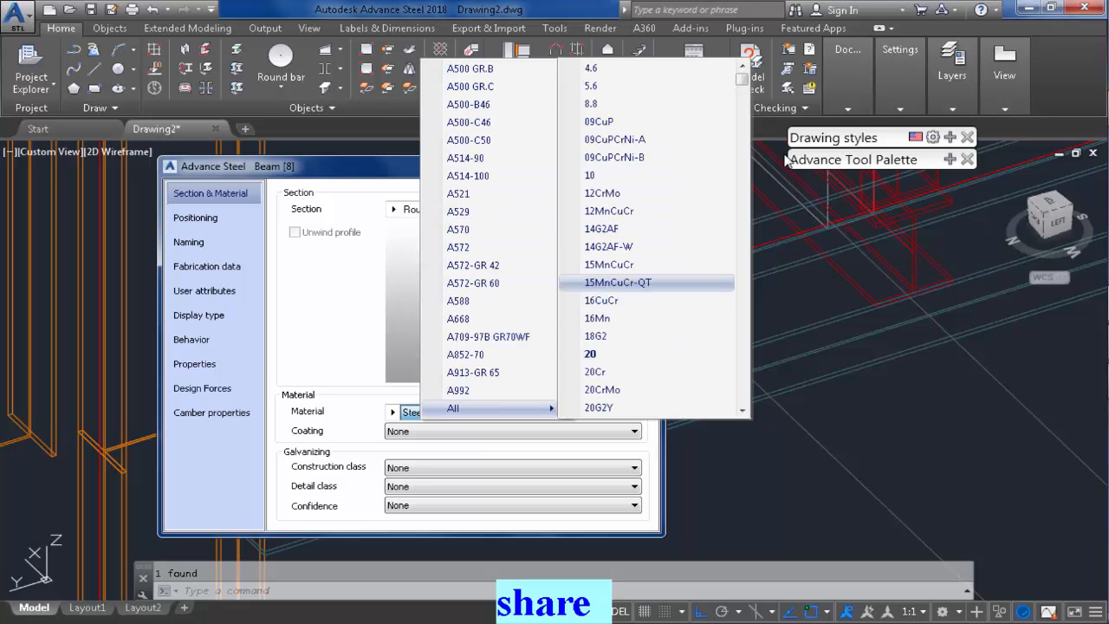
pyautogui.click(598, 176)
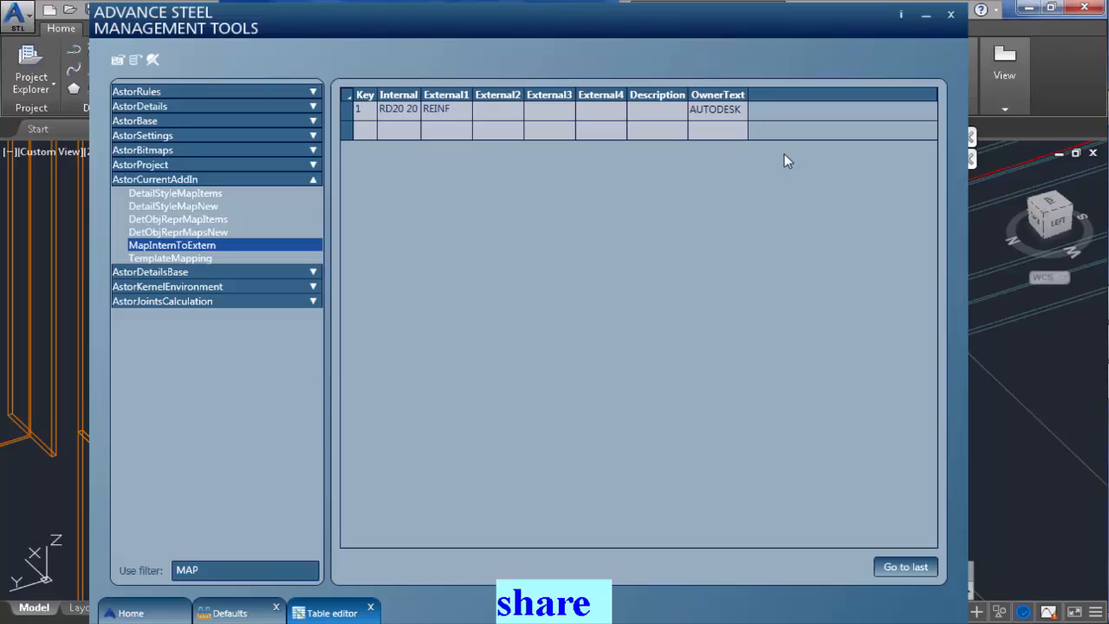
# In Advance Steel Management Tools, add entry 2 to the MapInternToExtern table, mapping internal name RD10 10 to external name MATT.
pyautogui.press('Tab')
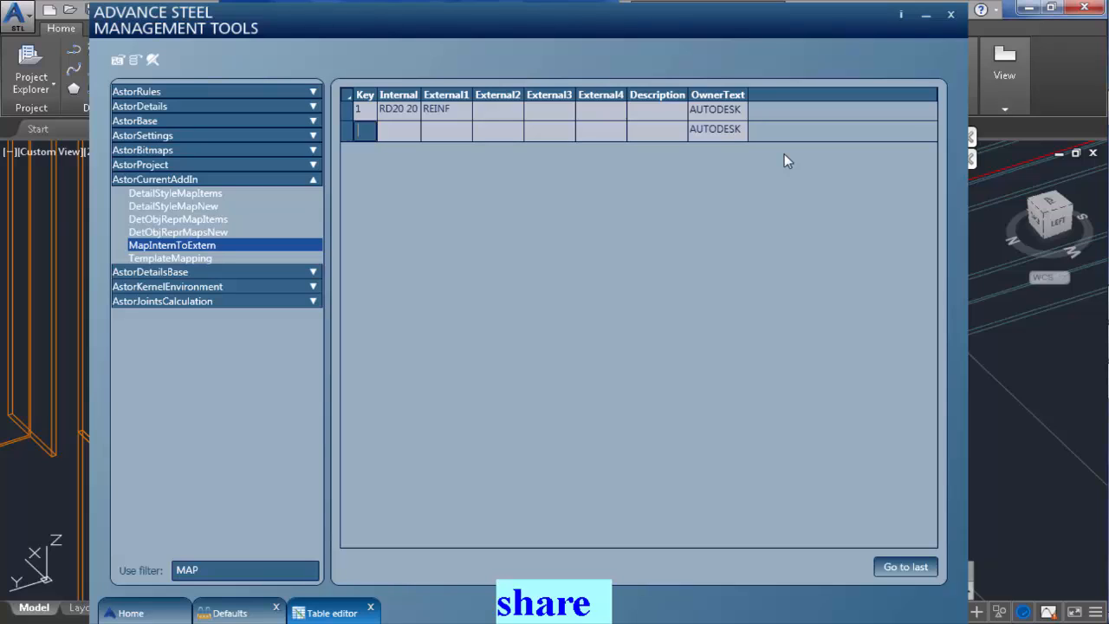
pyautogui.write('2')
pyautogui.press('Tab')
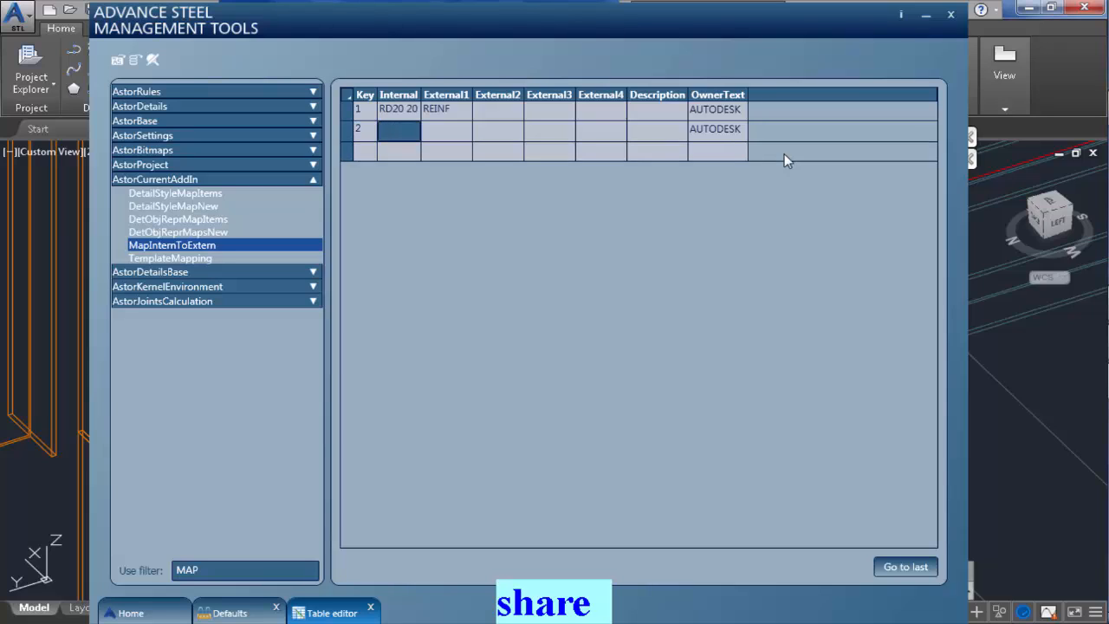
pyautogui.write('RD10')
pyautogui.write('10')
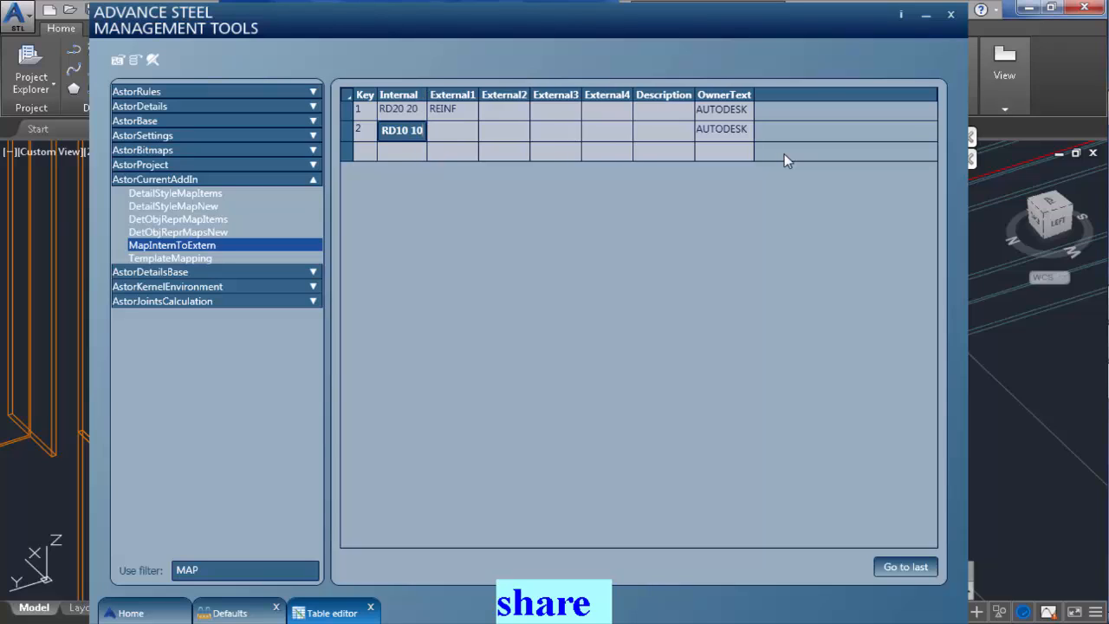
pyautogui.press('Tab')
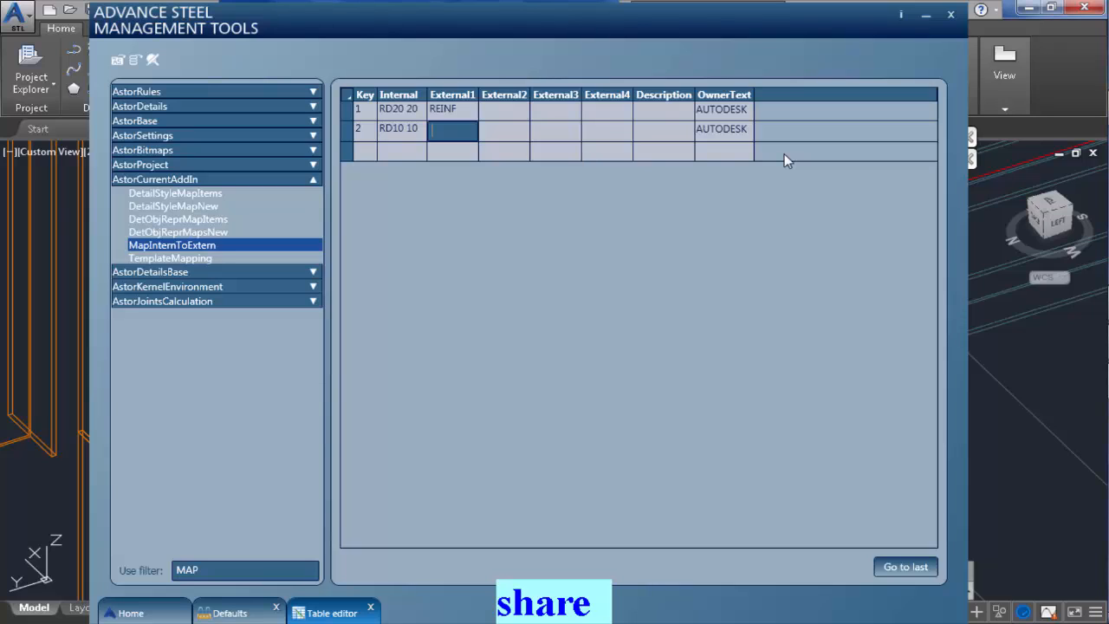
pyautogui.write('MATS')
pyautogui.press('Menu')
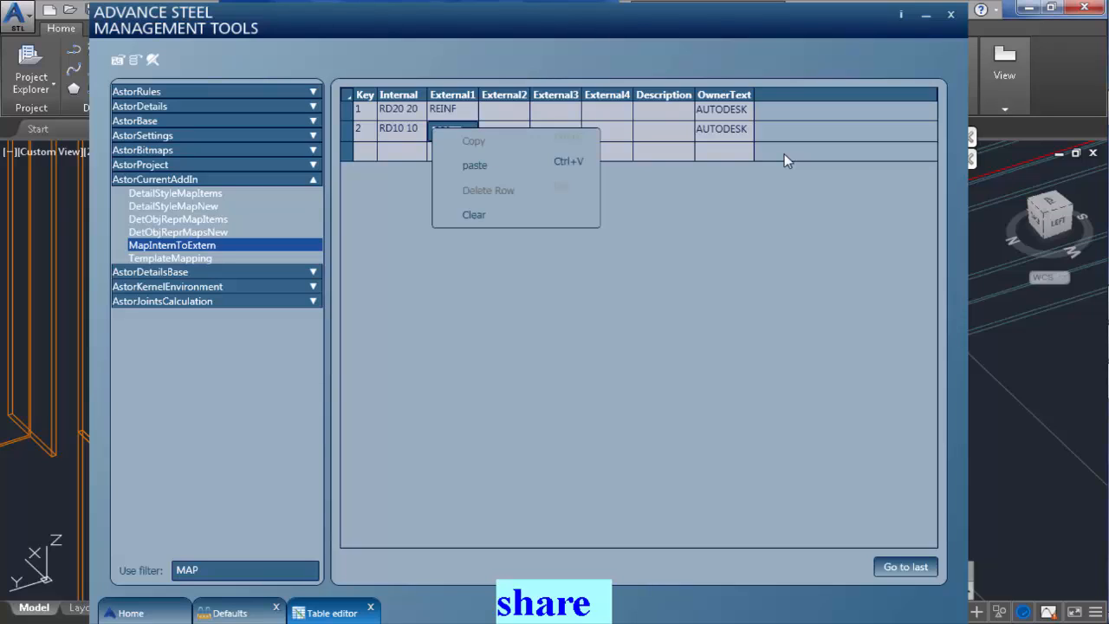
pyautogui.press('Escape')
pyautogui.press('Return')
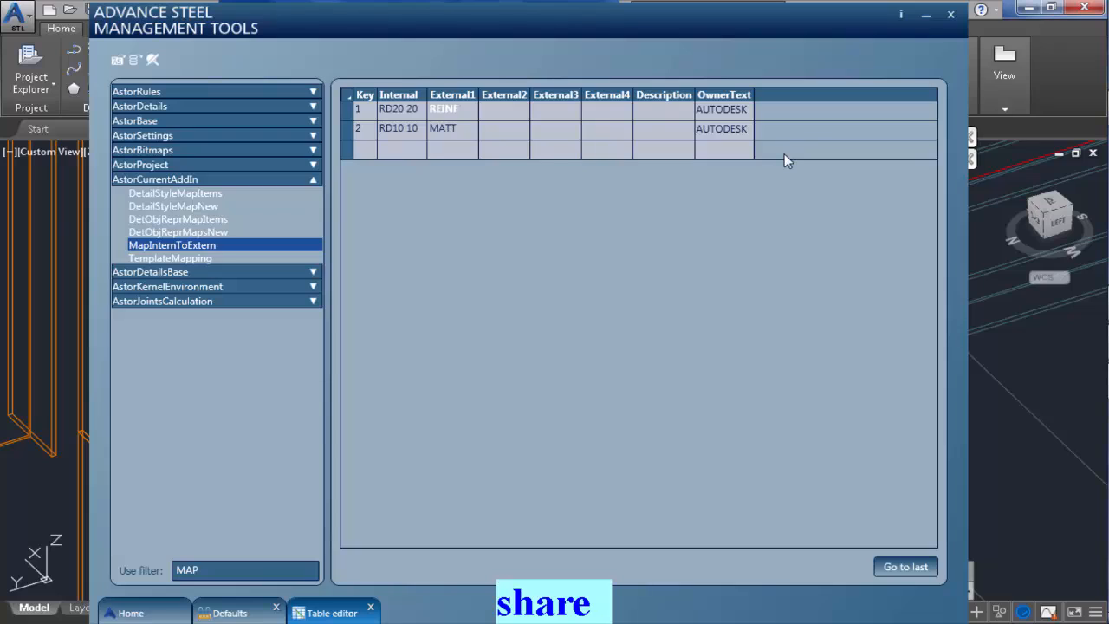
# Search the Advance Steel default settings for MAP.
pyautogui.press('Left')
pyautogui.press('Left')
pyautogui.press('Right')
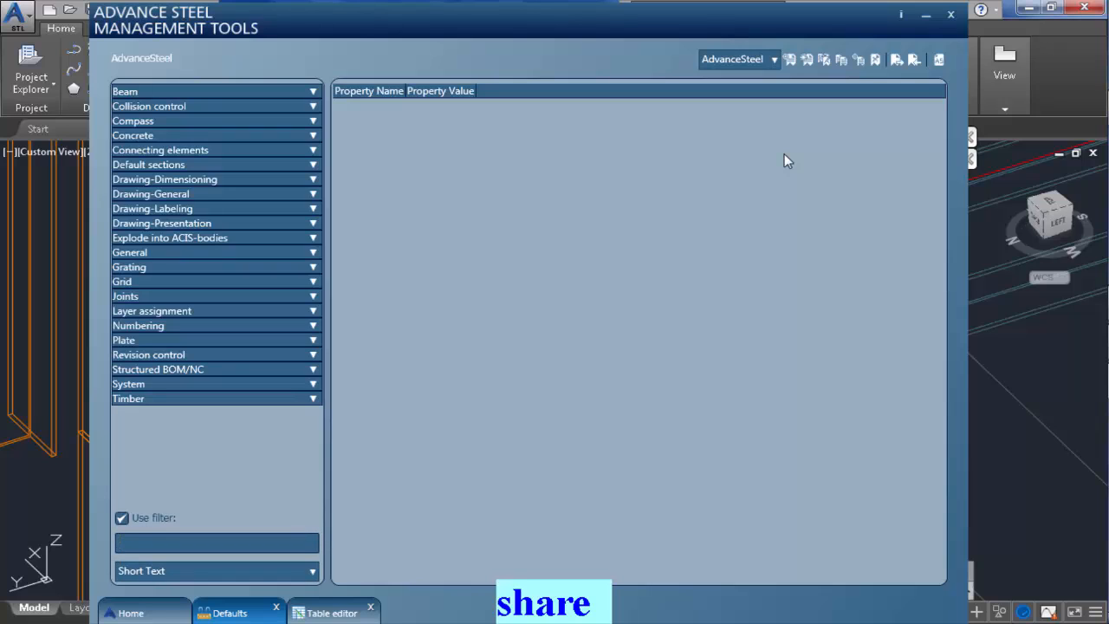
pyautogui.write('MAP')
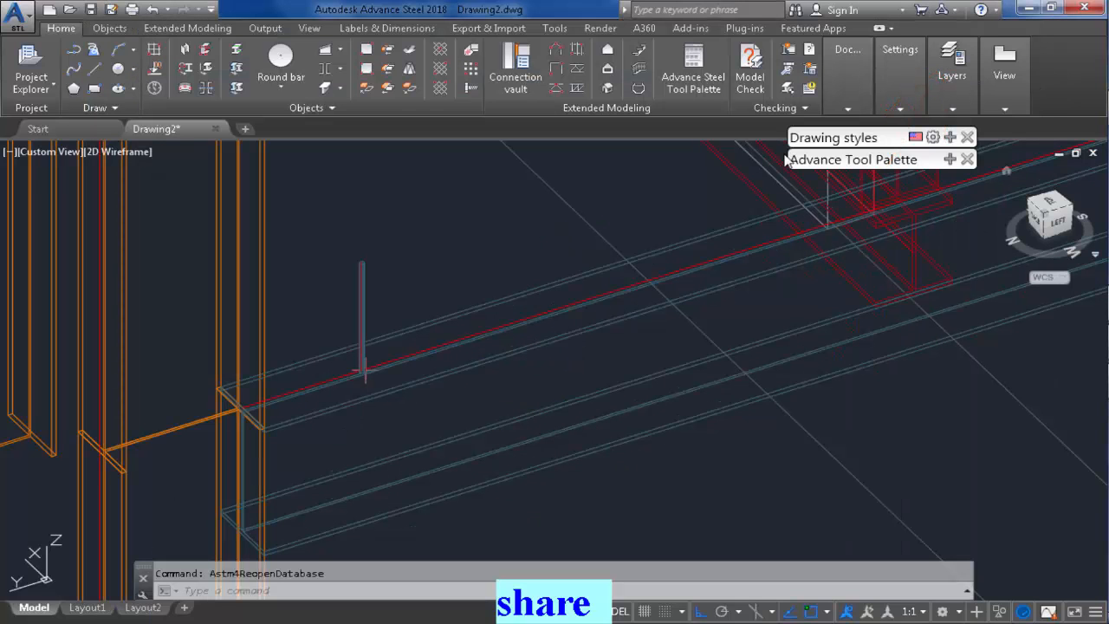
# Stretch the upper cross beam carrying the round bar so that its far end extends past the outer column.
pyautogui.scroll(-3, 511, 369)
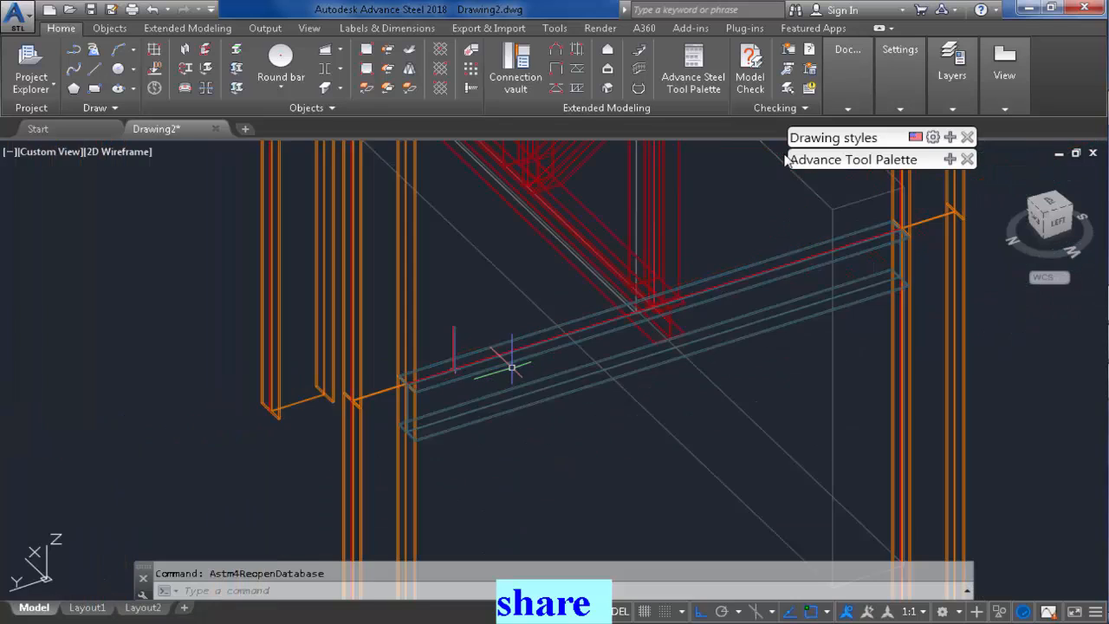
pyautogui.moveTo(532, 325); pyautogui.dragTo(486, 436, button='middle')
pyautogui.scroll(-2, 486, 436)
pyautogui.moveTo(519, 307); pyautogui.dragTo(477, 568, button='middle')
pyautogui.scroll(2, 488, 450)
pyautogui.moveTo(495, 429); pyautogui.dragTo(573, 290, button='middle')
pyautogui.scroll(2, 573, 290)
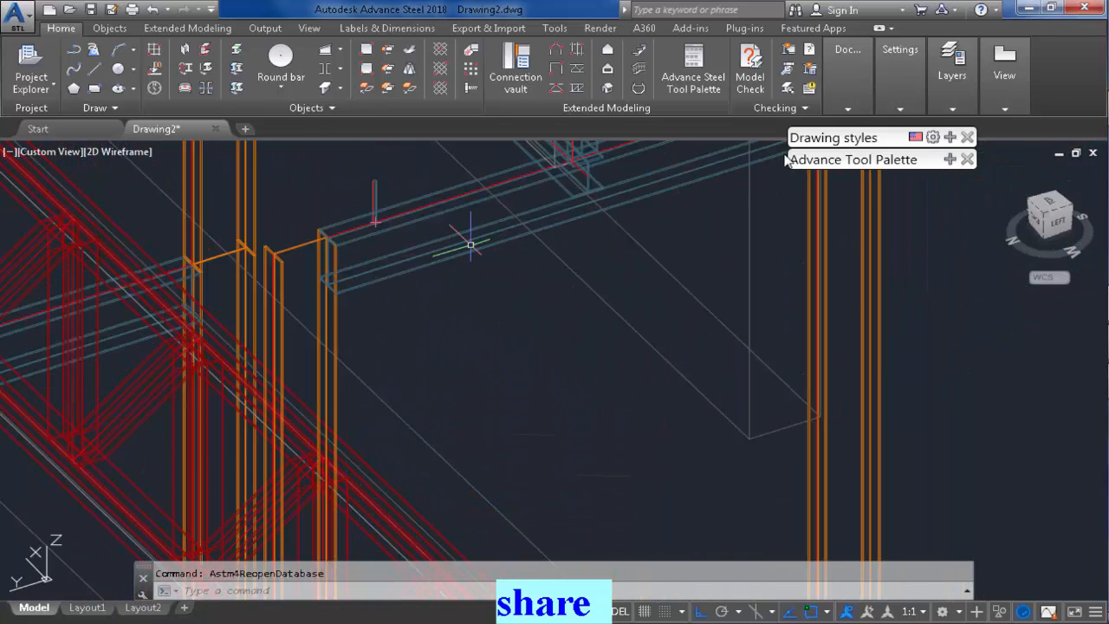
pyautogui.scroll(-3, 384, 304)
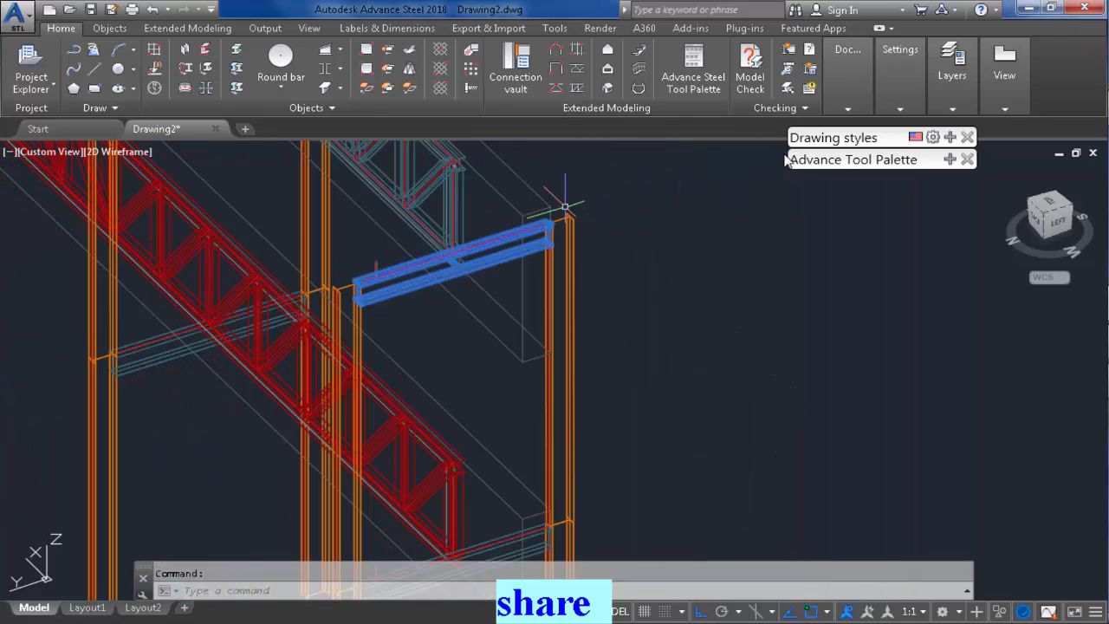
pyautogui.scroll(3, 546, 227)
pyautogui.click(486, 269)
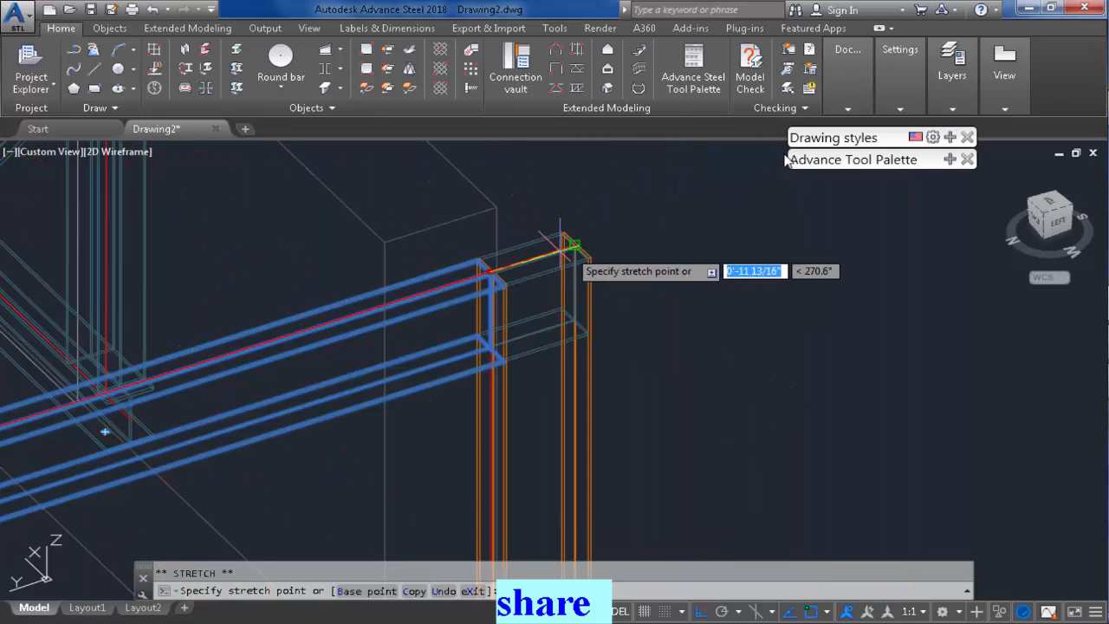
pyautogui.click(735, 210)
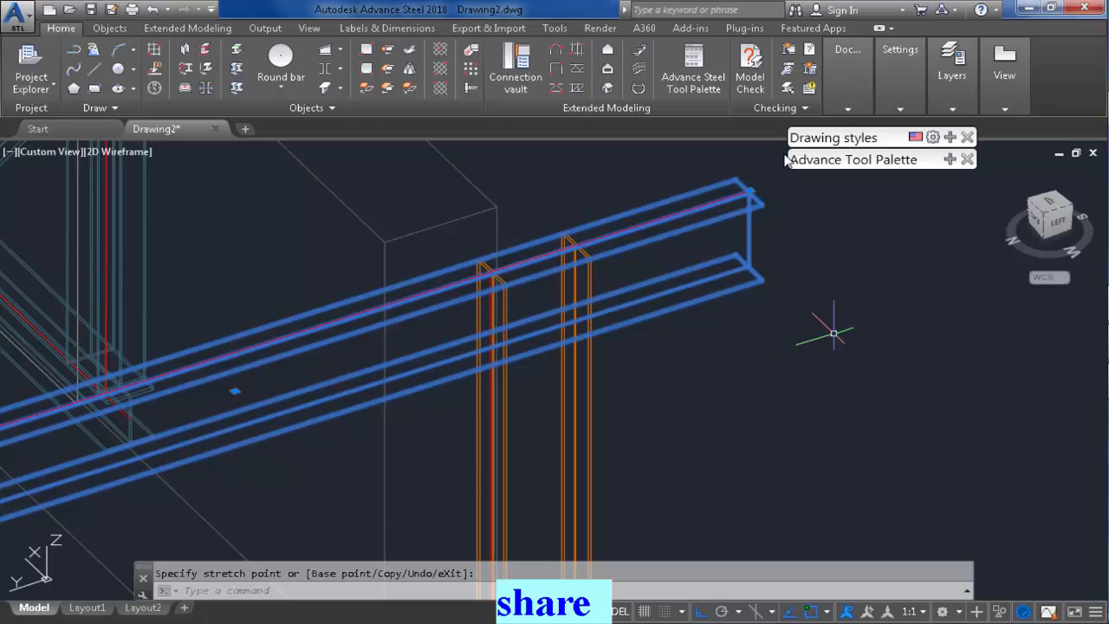
pyautogui.press('Escape')
# Change the section of the vertical round bar on the upper cross beam to Round EN 10060 RD10.
pyautogui.scroll(-3, 821, 324)
pyautogui.moveTo(649, 376); pyautogui.dragTo(574, 315, button='middle')
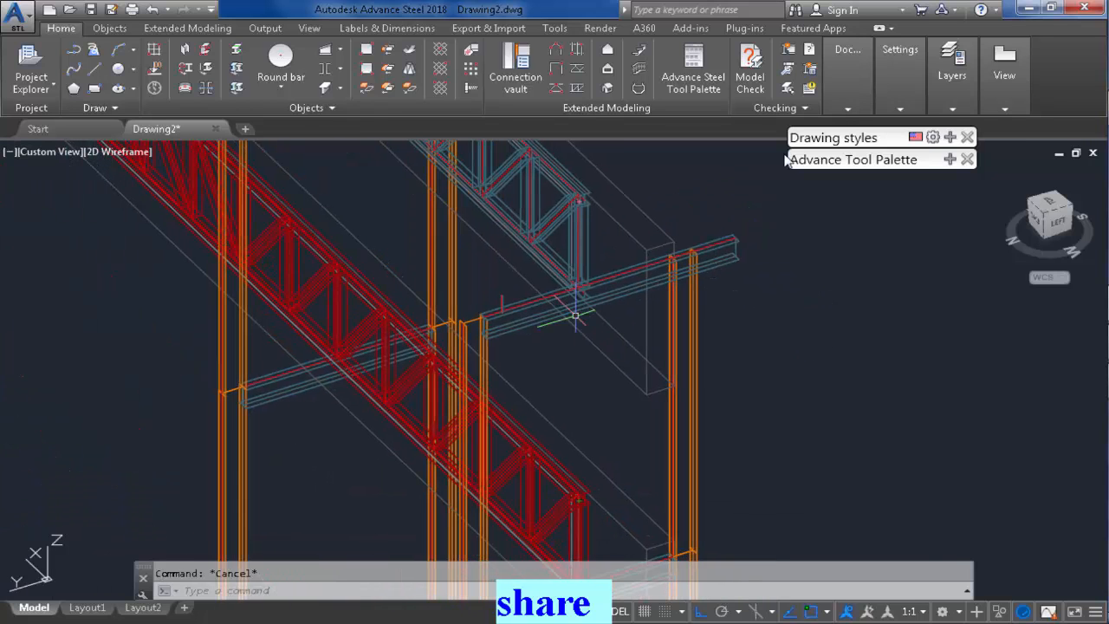
pyautogui.scroll(1, 542, 339)
pyautogui.scroll(1, 542, 339)
pyautogui.scroll(3, 465, 230)
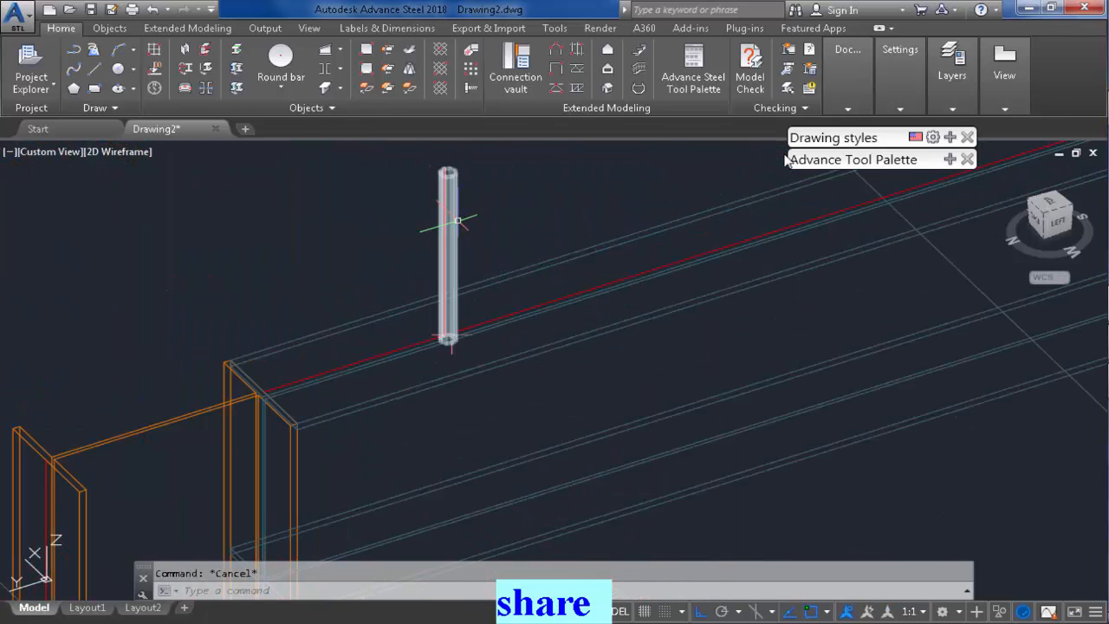
pyautogui.doubleClick(451, 197)
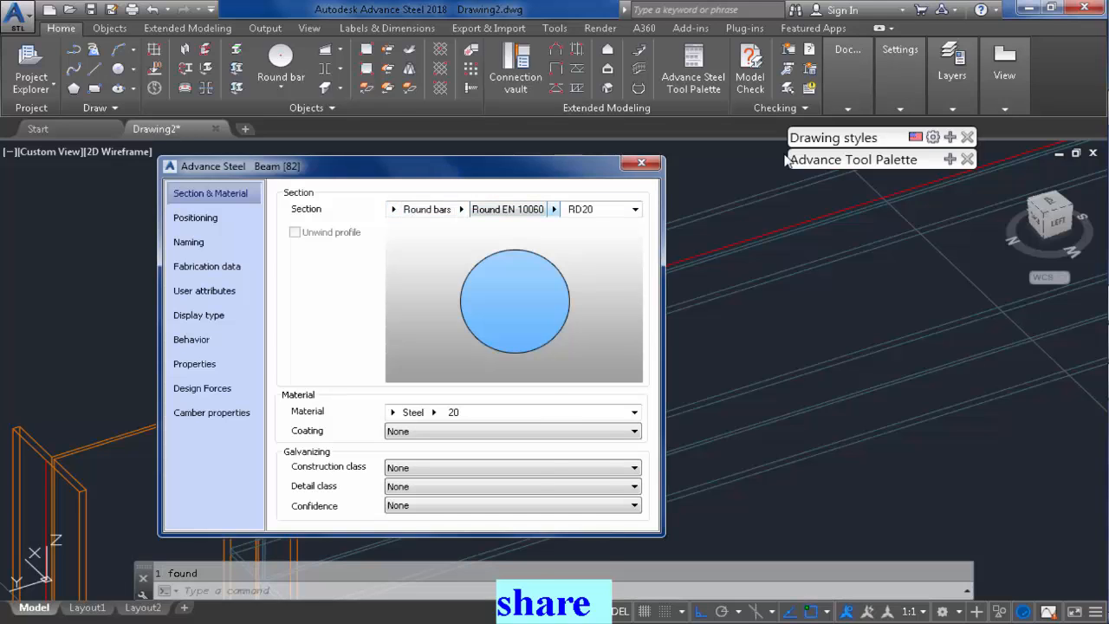
pyautogui.click(554, 209)
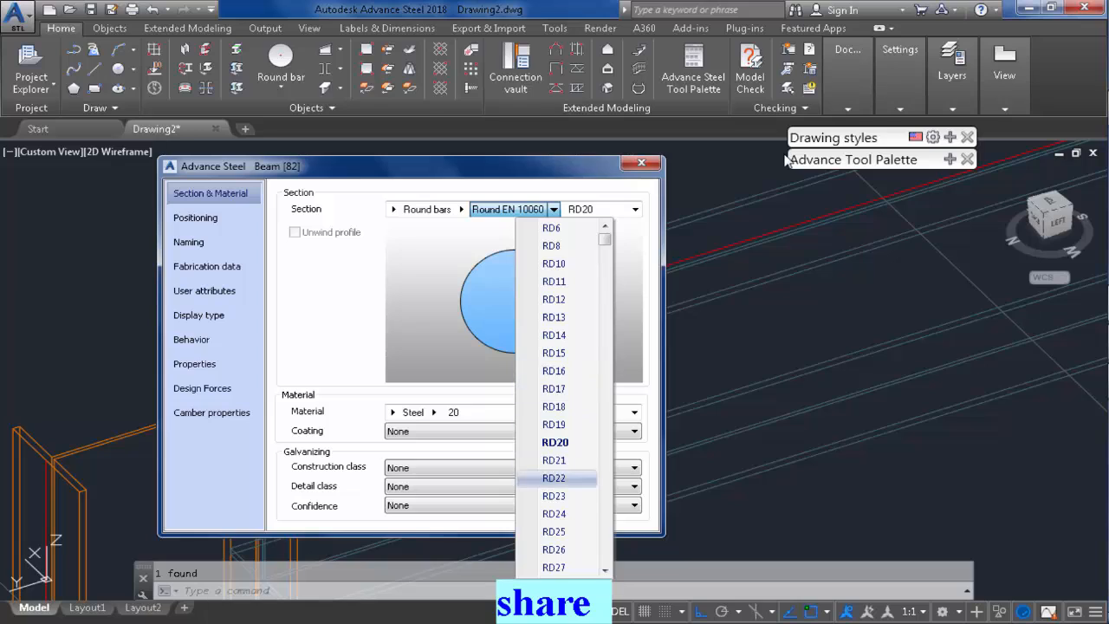
pyautogui.click(554, 264)
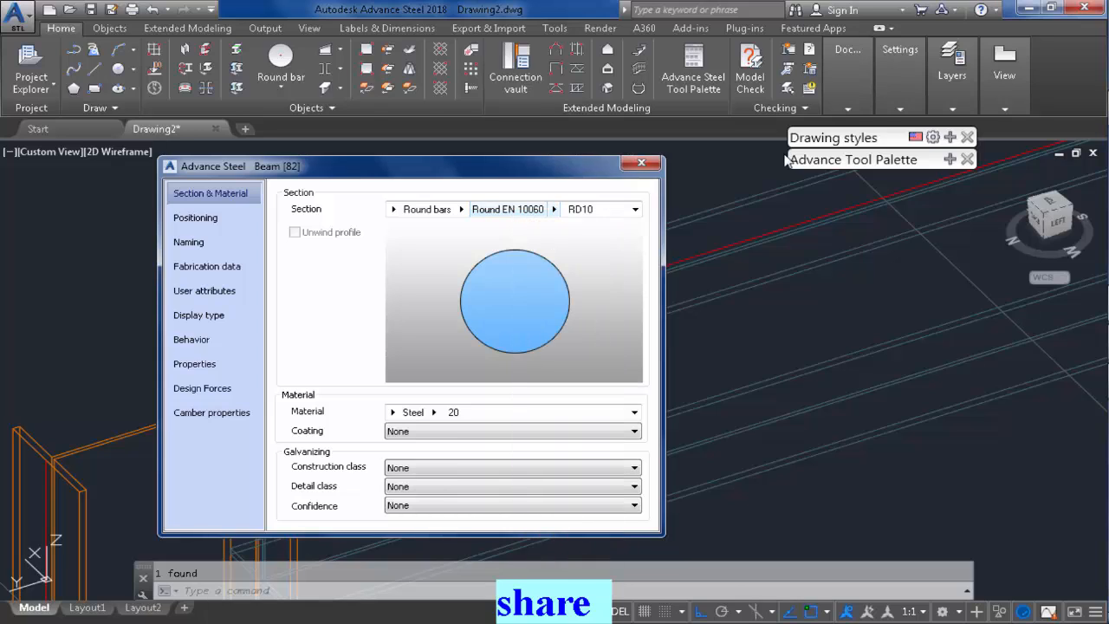
# Set the round bar's material to steel grade 10 and close its properties.
pyautogui.click(434, 412)
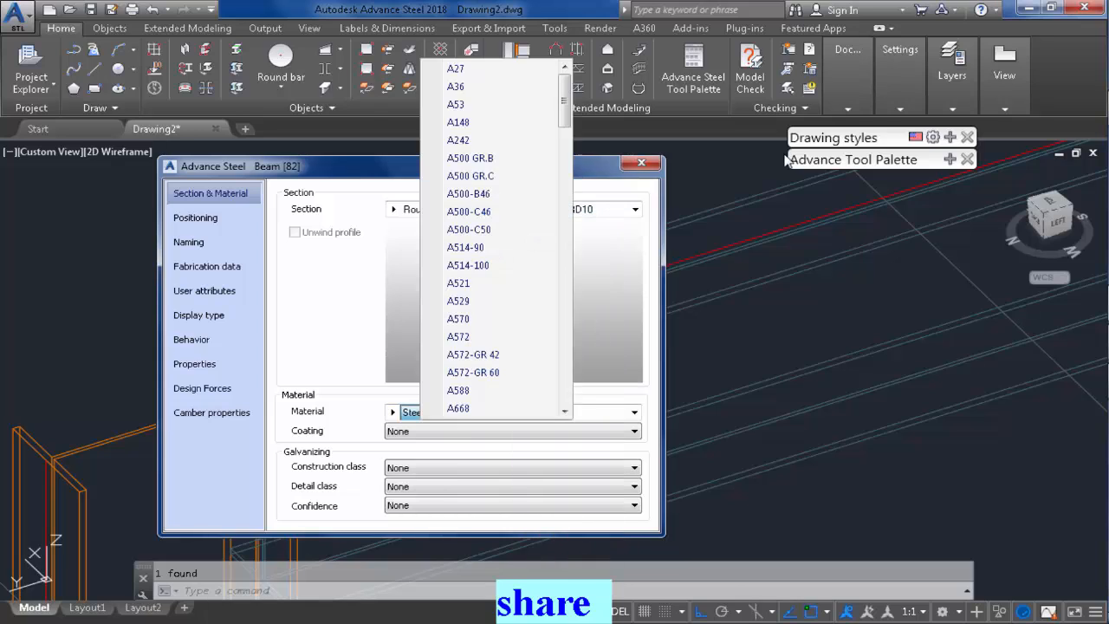
pyautogui.scroll(-2, 495, 260)
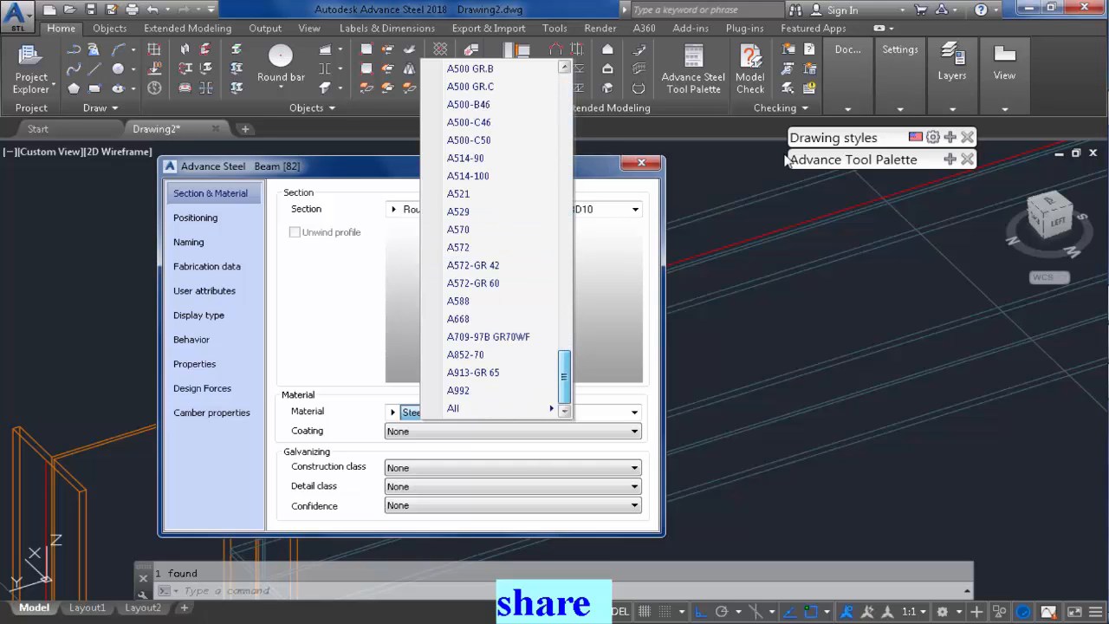
pyautogui.moveTo(485, 408)
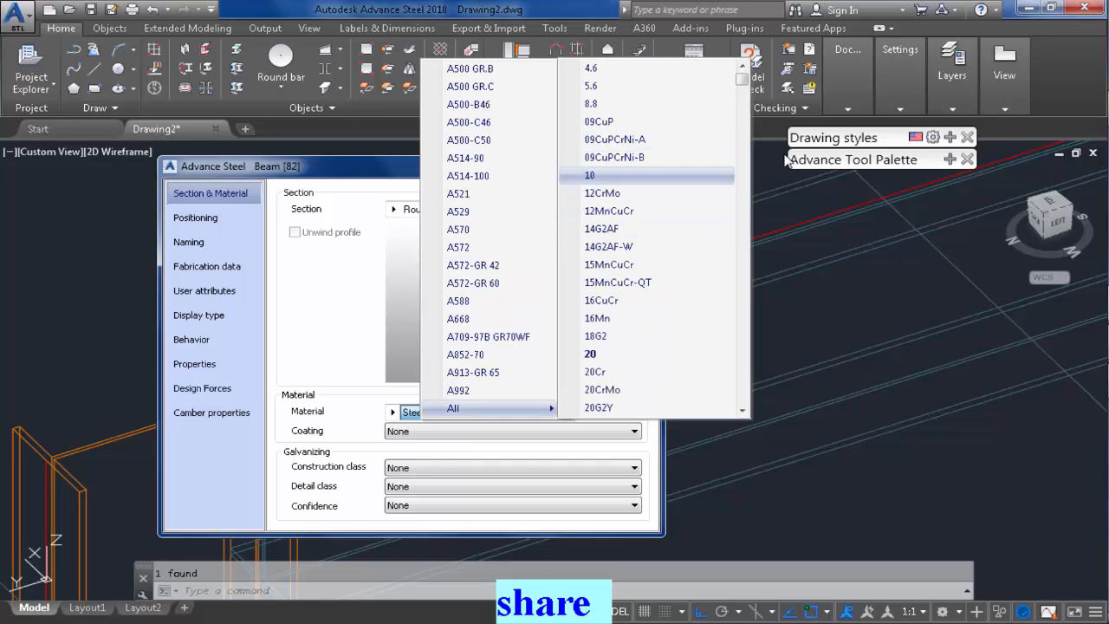
pyautogui.click(597, 175)
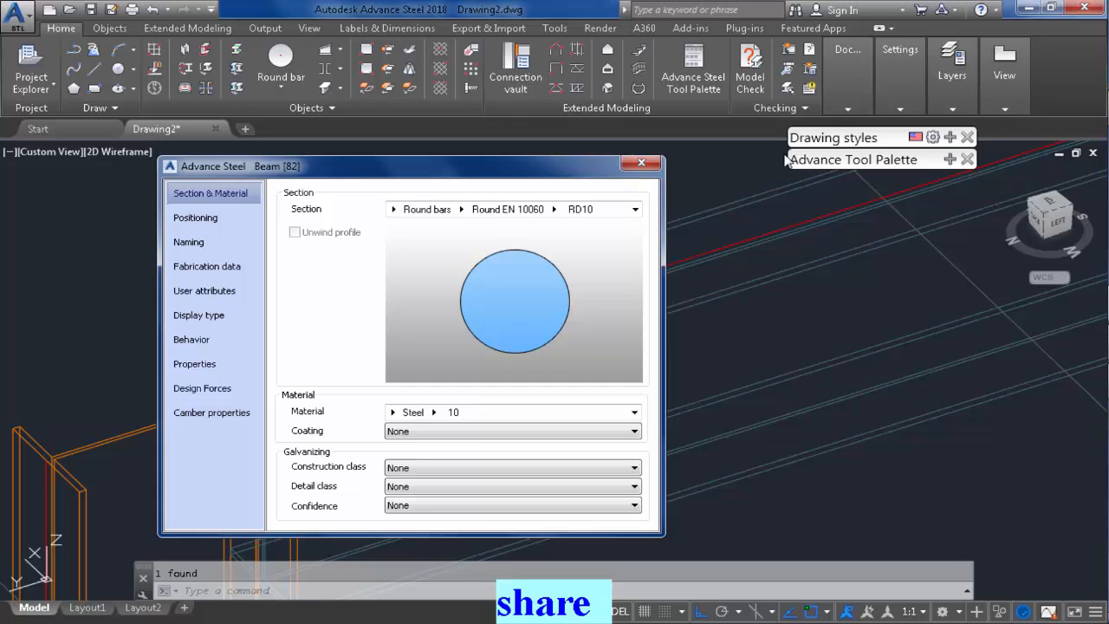
pyautogui.press('Tab')
pyautogui.click(642, 163)
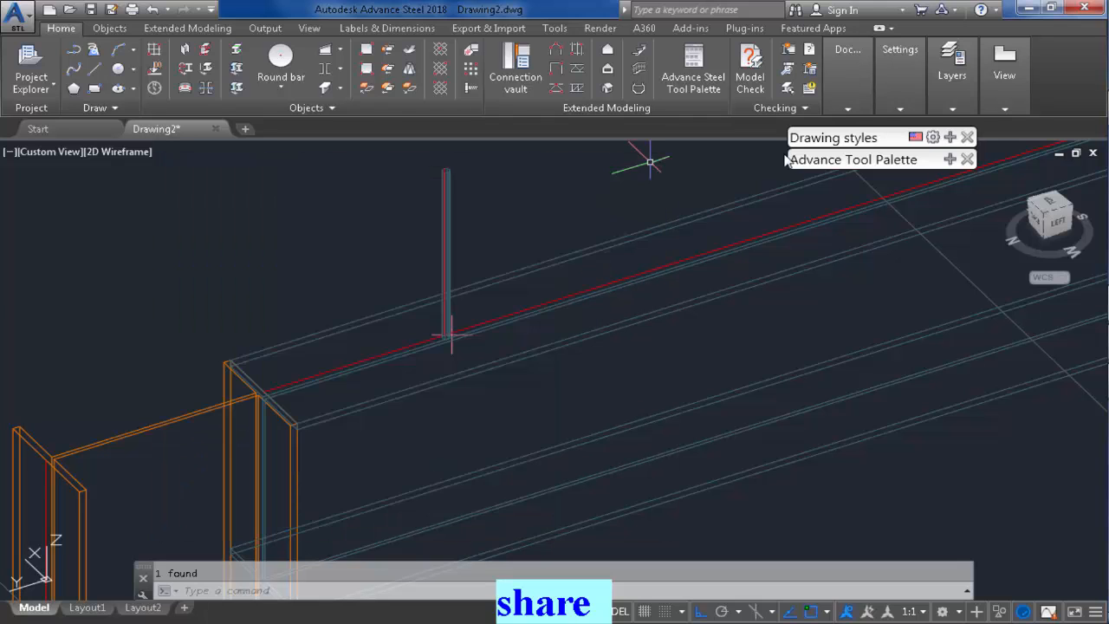
# Number the model with single parts starting at 1000 and assemblies at 1, using the SP: 1000,1001...;MP:1,2,3 method.
pyautogui.scroll(5, 426, 383)
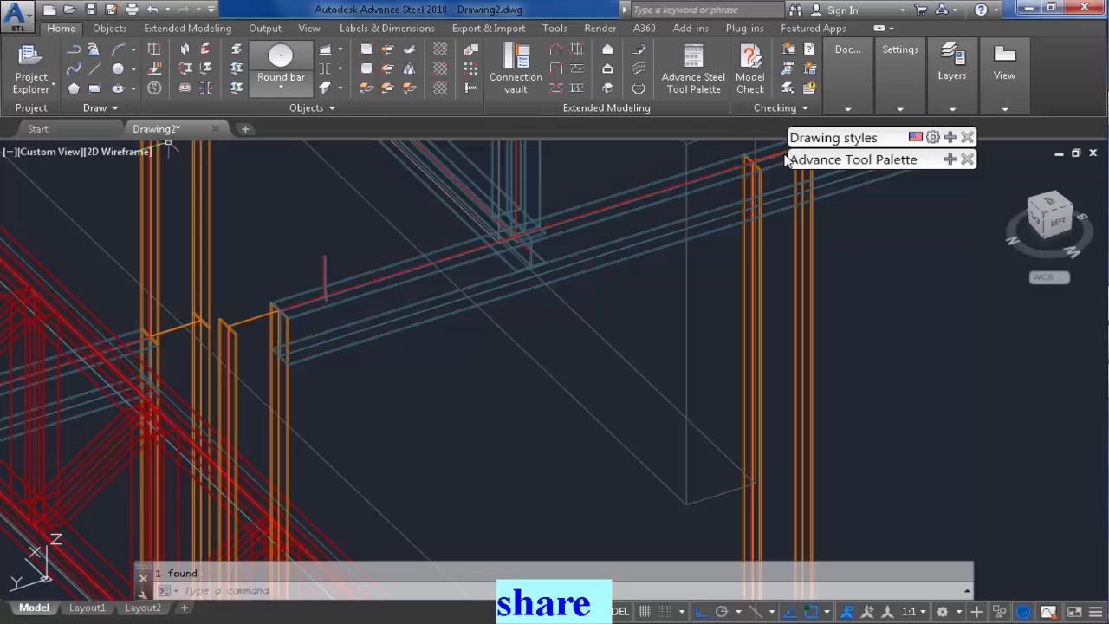
pyautogui.click(265, 27)
pyautogui.click(32, 68)
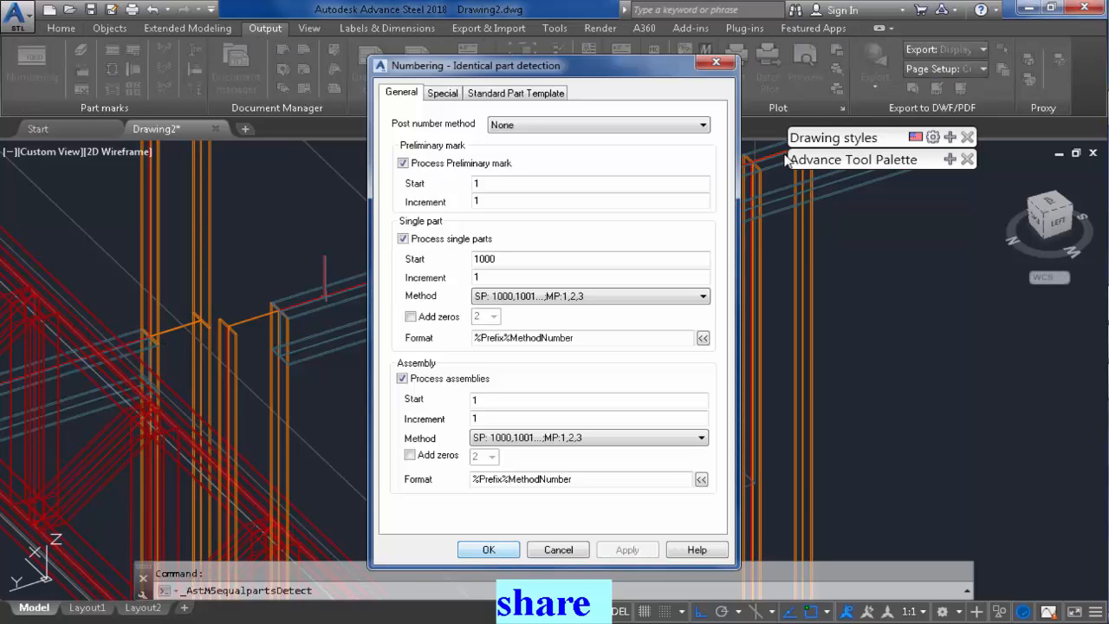
pyautogui.press('Return')
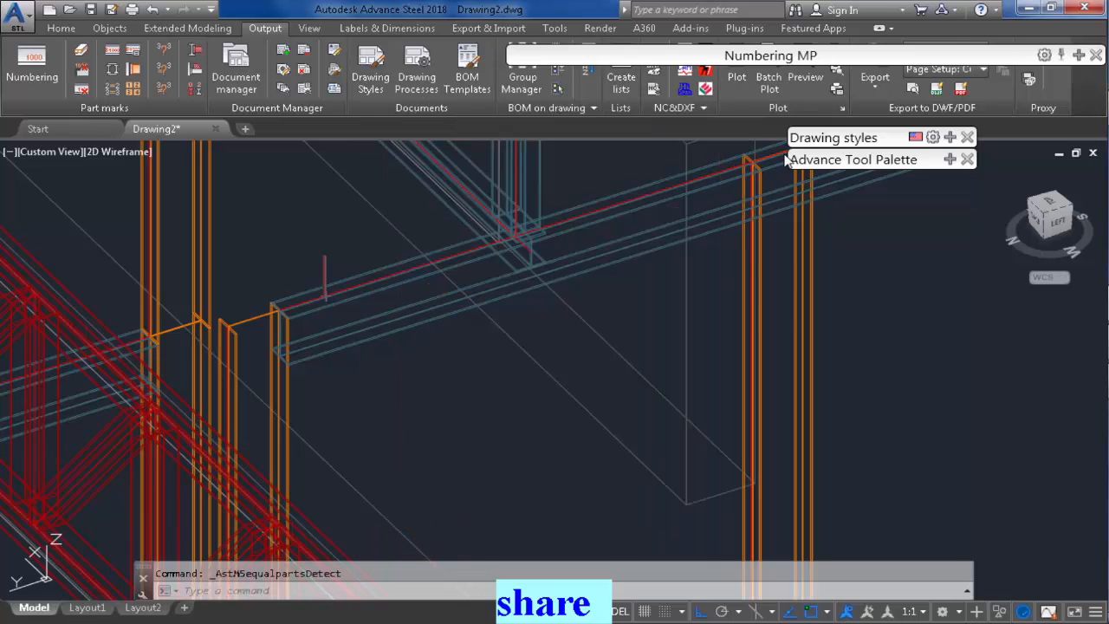
# Create an assembly detail of the extended cross beam with the 5 - Beam drawing style and default settings.
pyautogui.moveTo(786, 159)
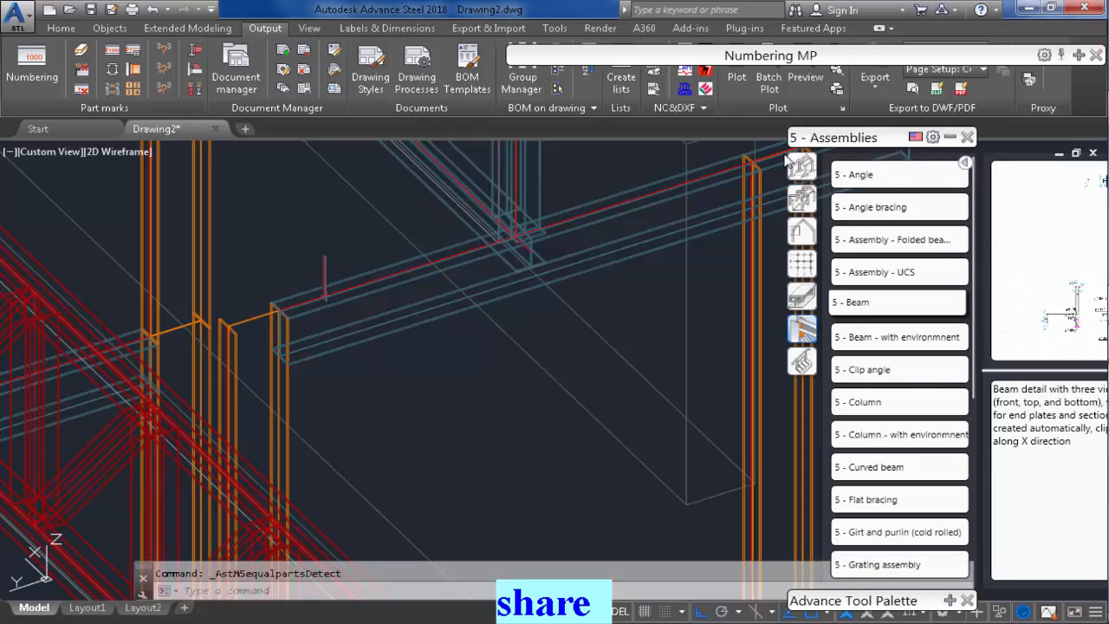
pyautogui.click(899, 301)
pyautogui.click(390, 331)
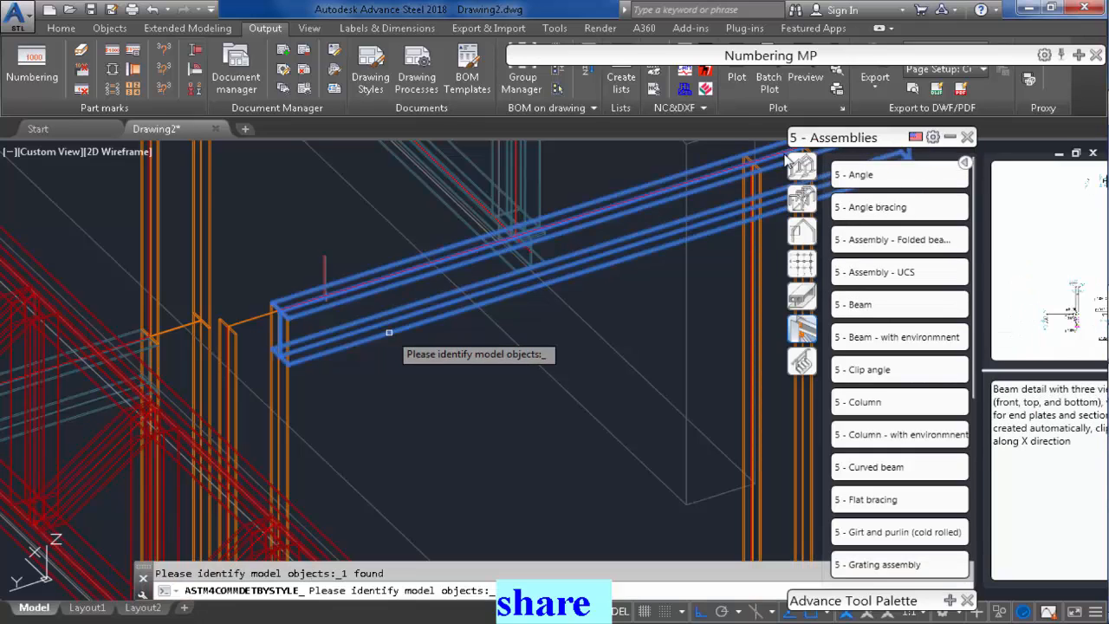
pyautogui.press('Return')
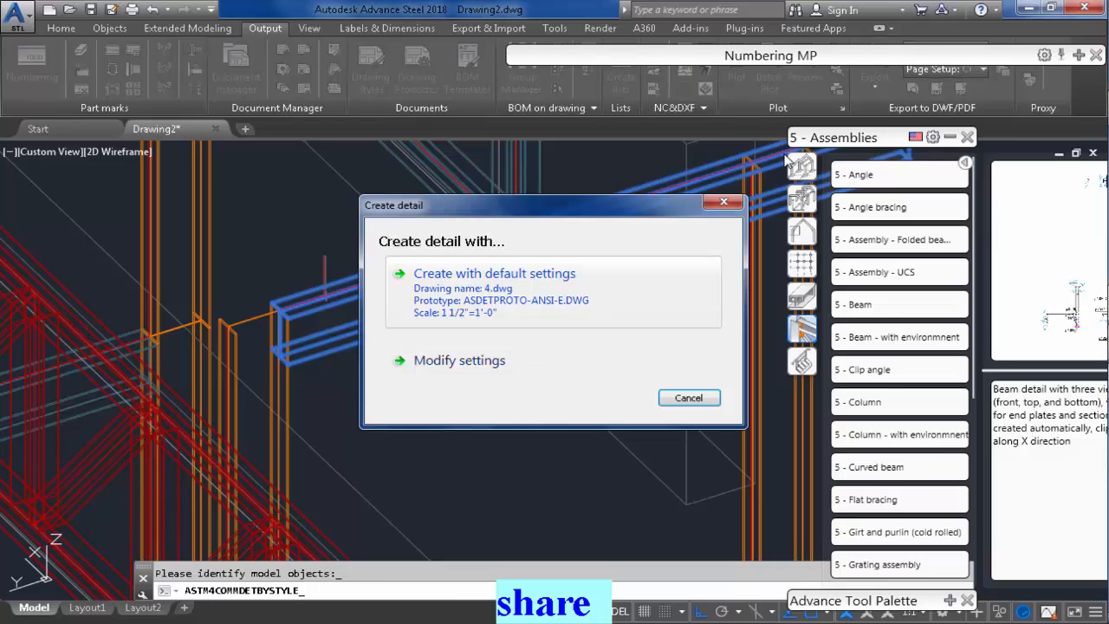
pyautogui.click(494, 279)
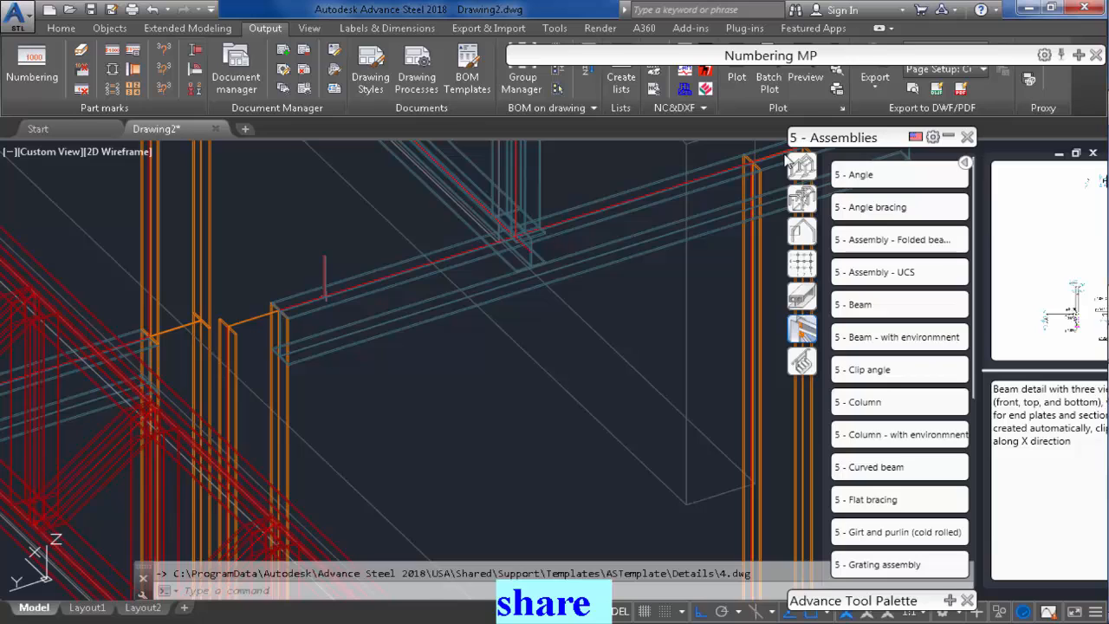
# Open the assembly detail drawing belonging to the extended cross beam.
pyautogui.click(387, 327)
pyautogui.click(384, 317)
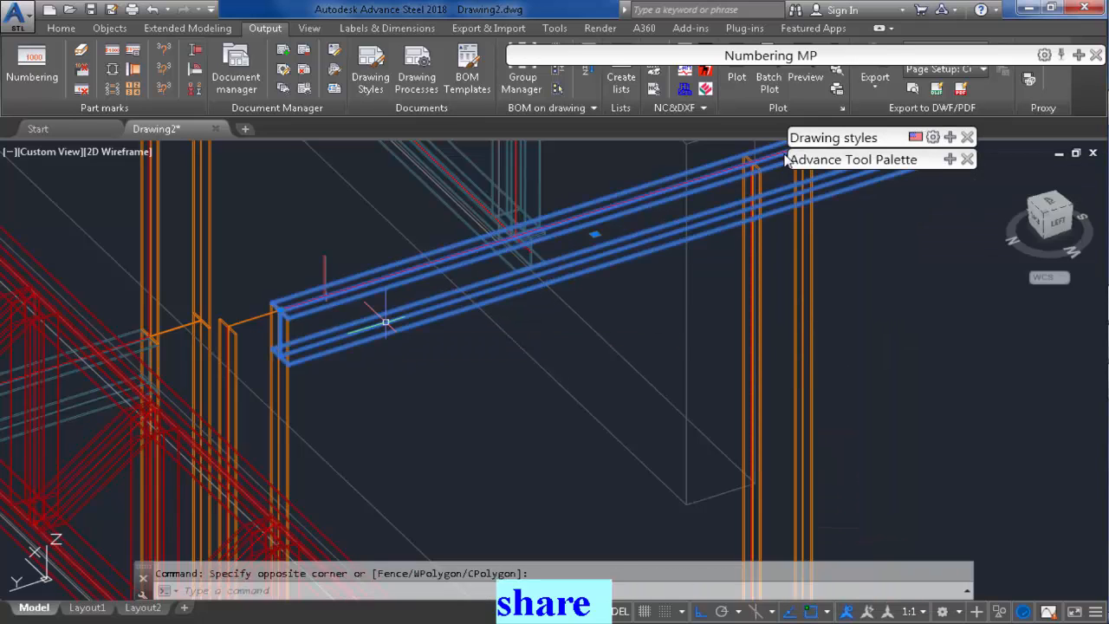
pyautogui.rightClick(387, 317)
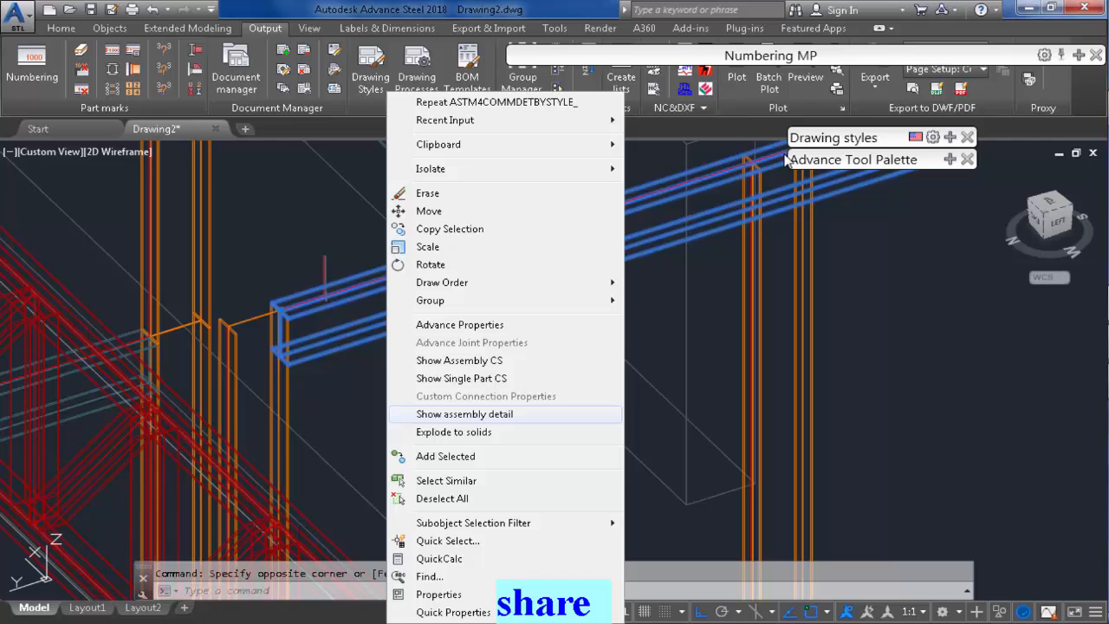
pyautogui.click(464, 414)
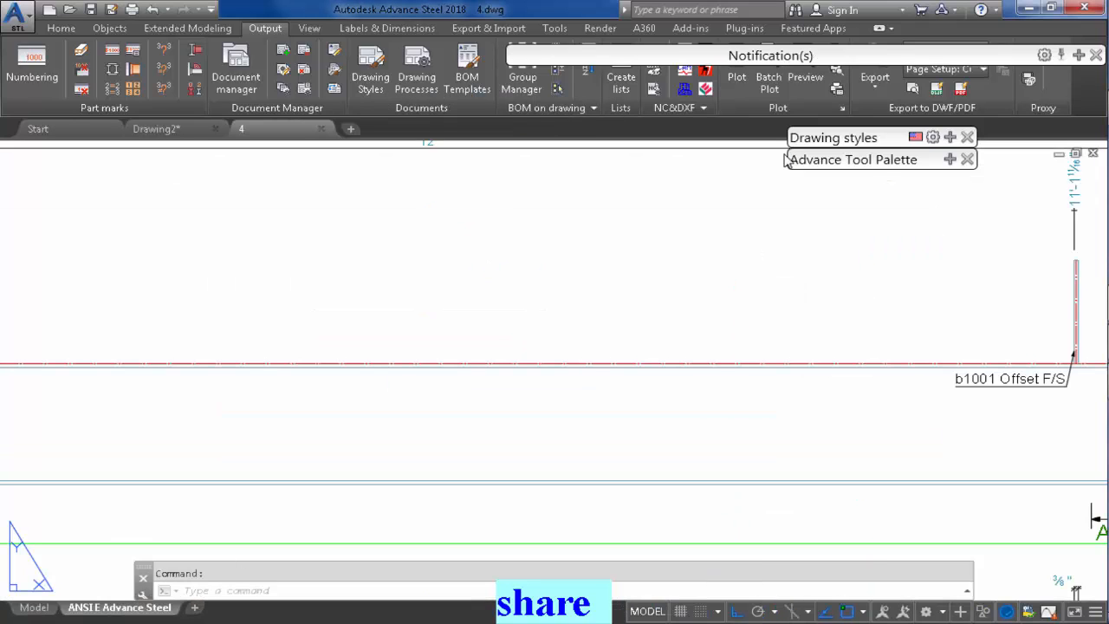
# Place a BOM list in the empty area above the beam's front view on the detail sheet.
pyautogui.scroll(-5, 337, 384)
pyautogui.scroll(-3, 450, 341)
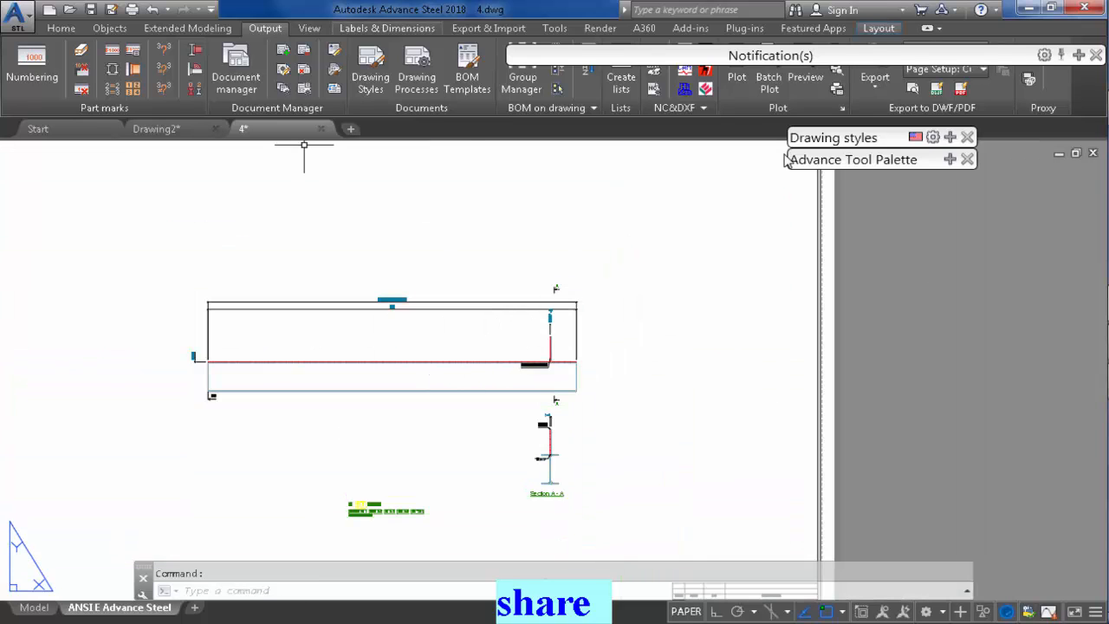
pyautogui.click(387, 28)
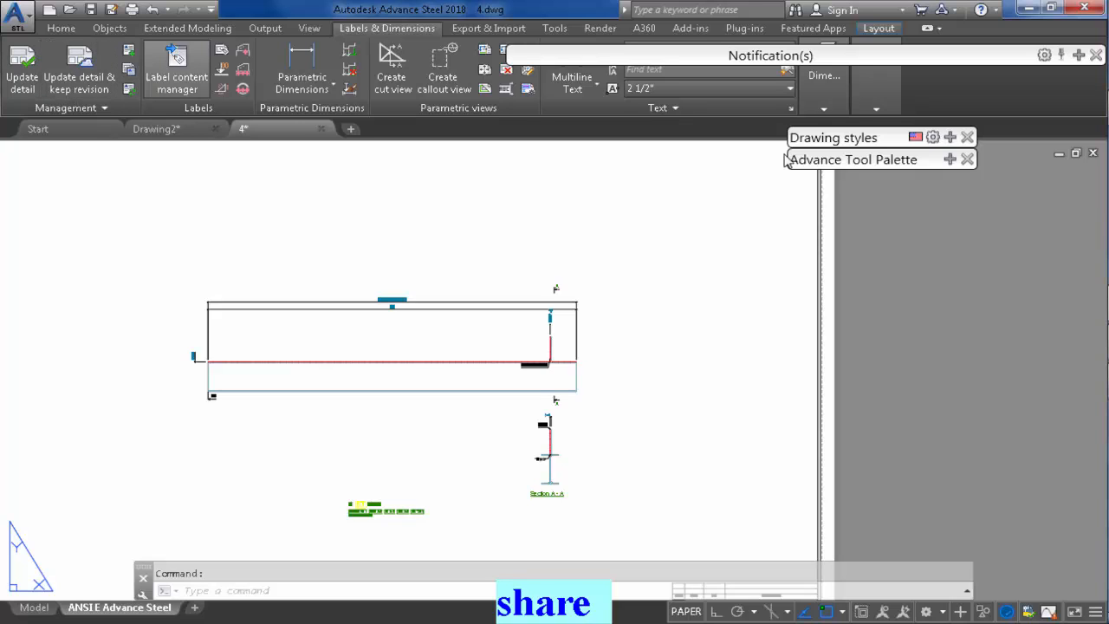
pyautogui.click(128, 49)
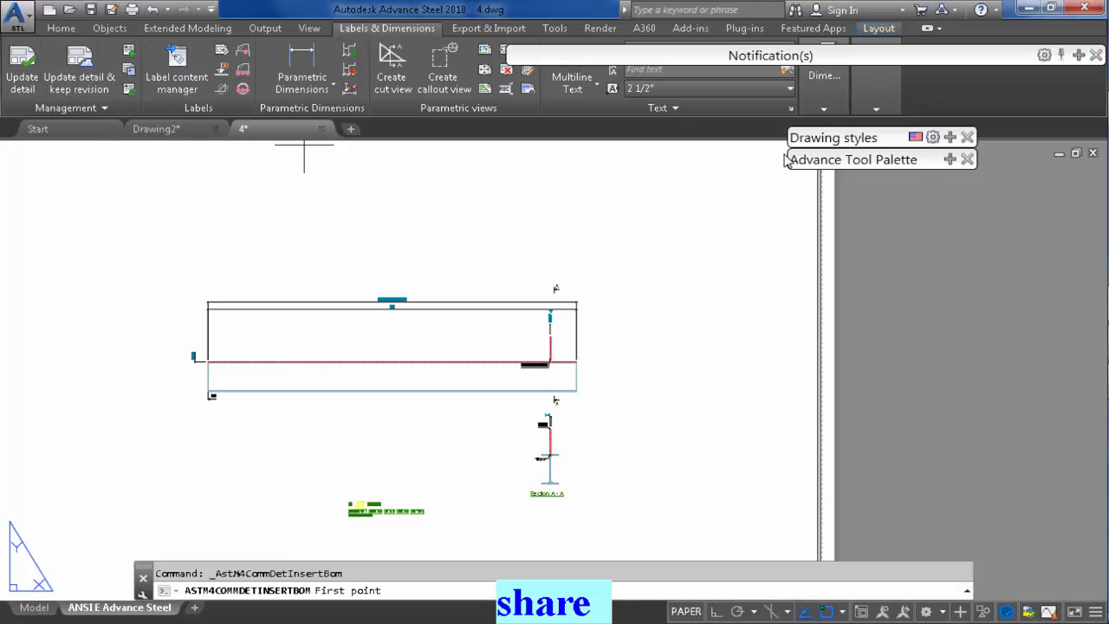
pyautogui.click(391, 179)
pyautogui.click(584, 251)
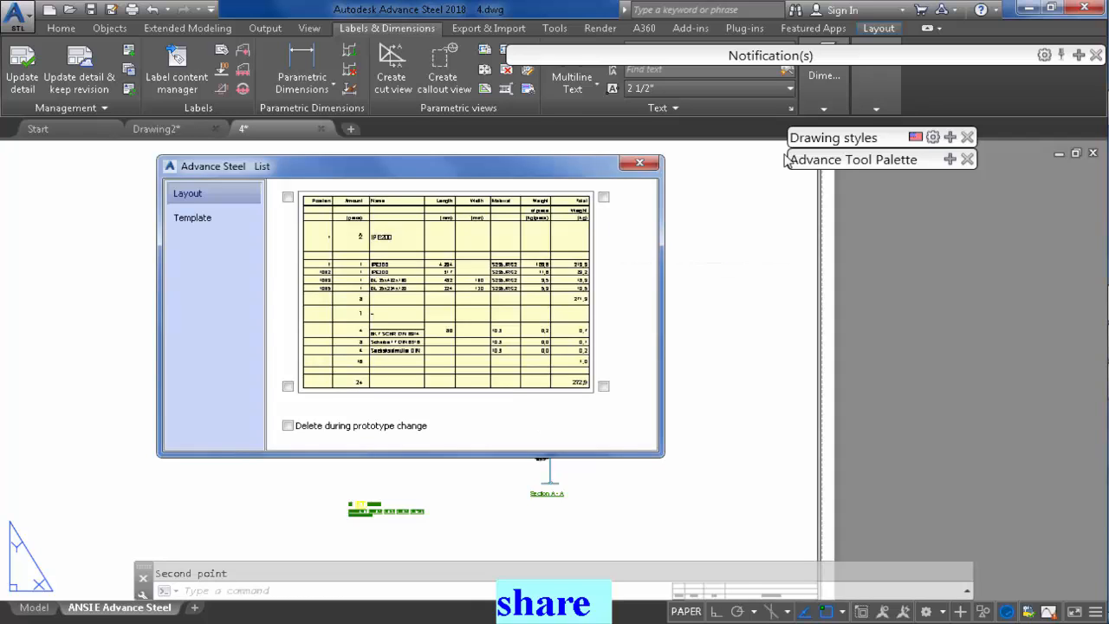
# Assign the Drawing - Structured list HD.DWG template to the BOM list and close its properties.
pyautogui.click(213, 218)
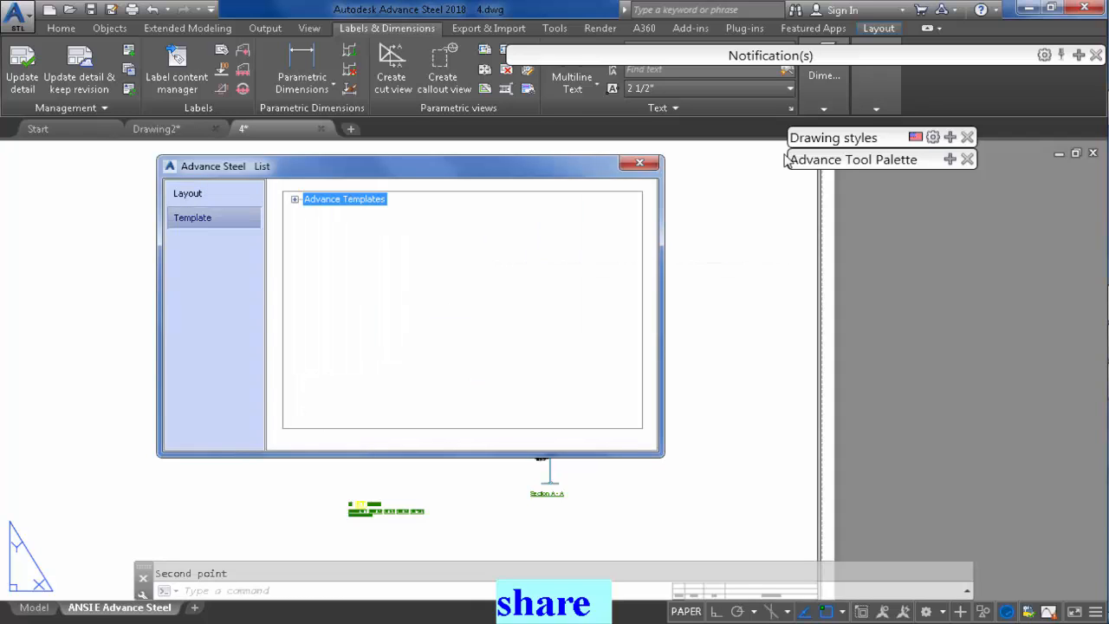
pyautogui.click(295, 198)
pyautogui.scroll(-3, 459, 310)
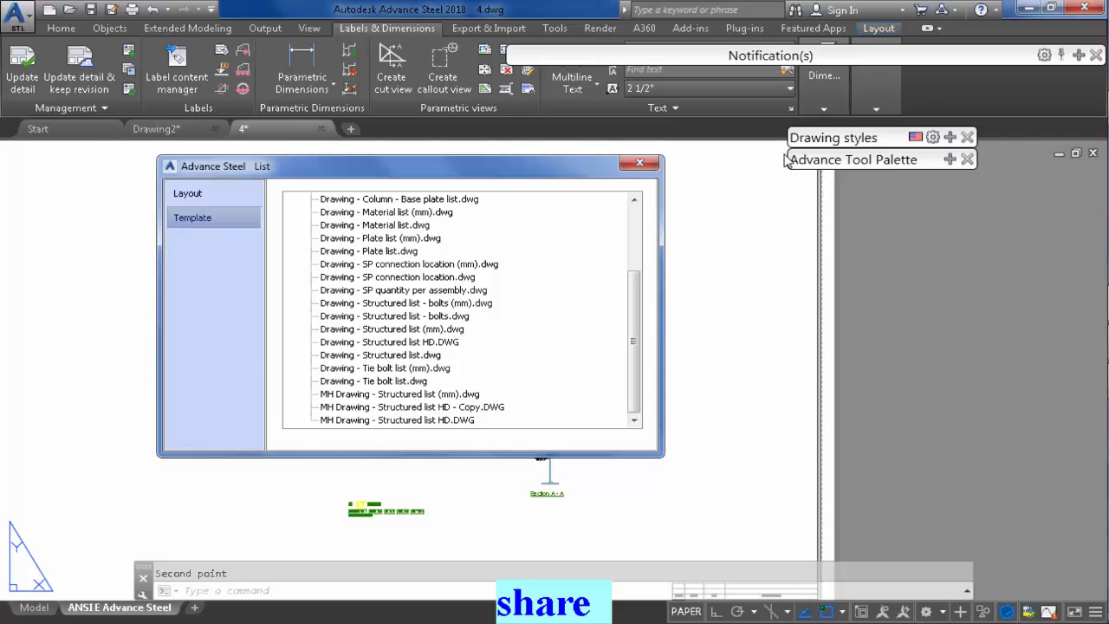
pyautogui.click(390, 342)
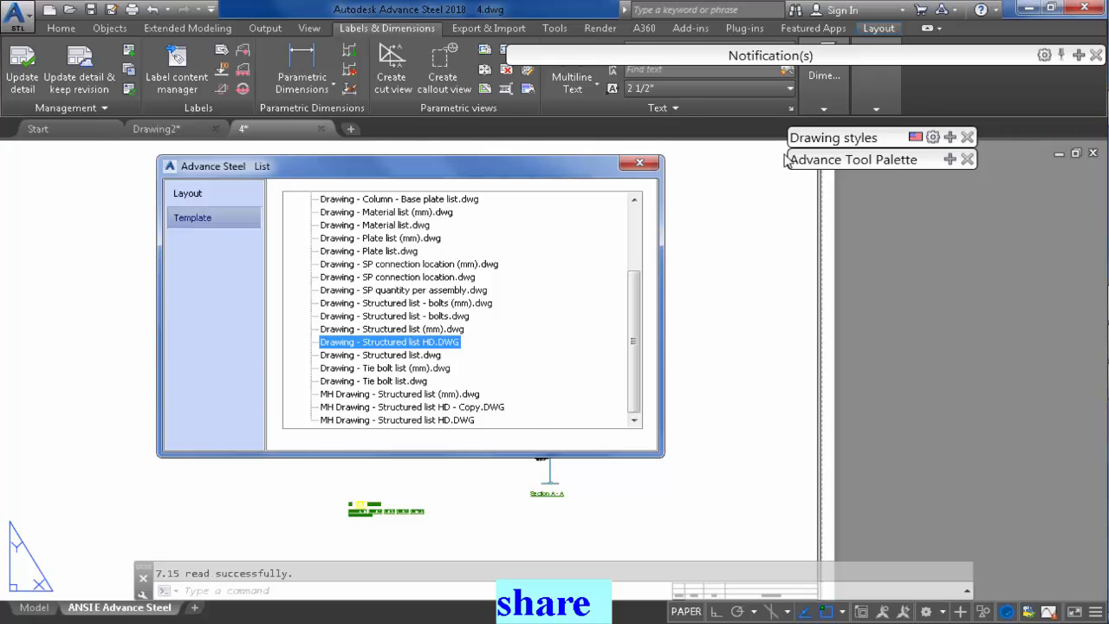
pyautogui.click(639, 163)
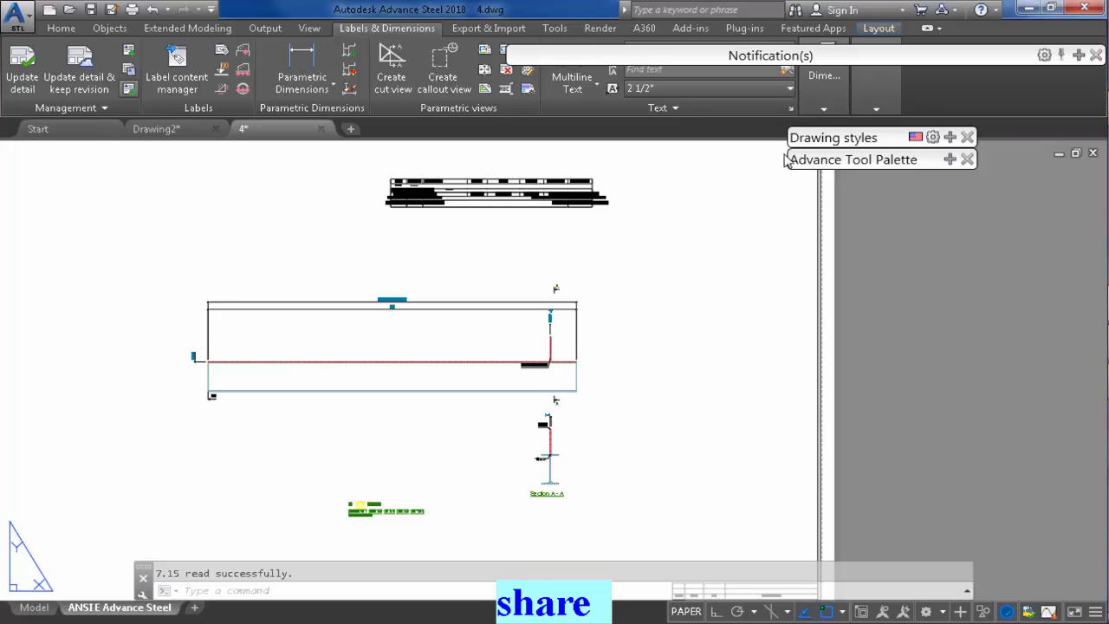
# Examine the round bar's description in the BOM list on the beam's detail sheet.
pyautogui.scroll(5, 372, 327)
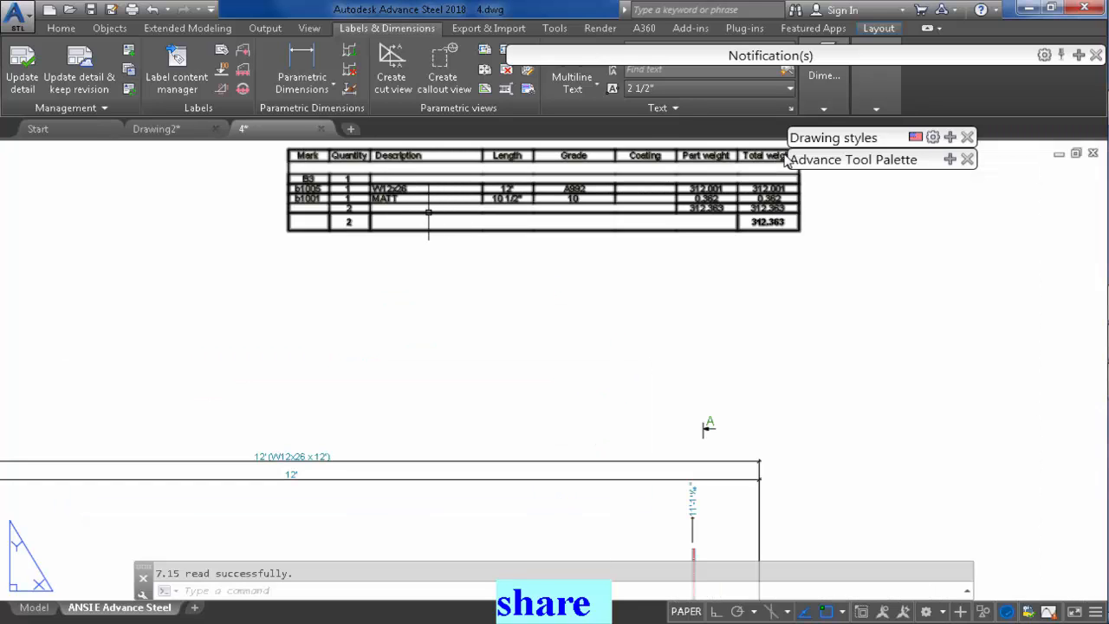
pyautogui.scroll(3, 373, 327)
pyautogui.scroll(-4, 268, 344)
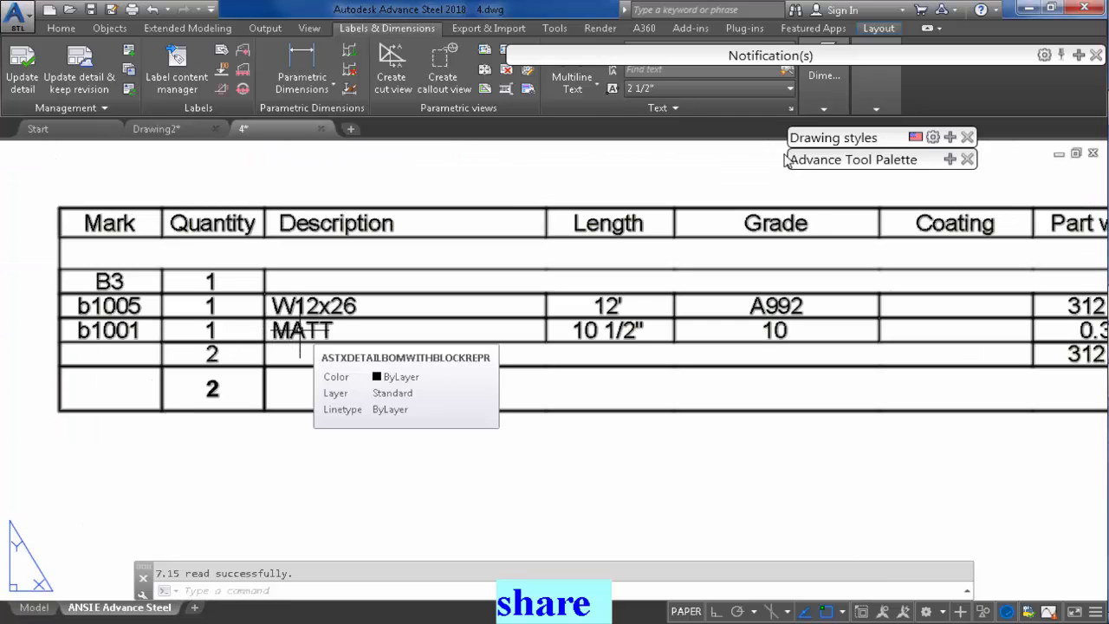
pyautogui.click(304, 348)
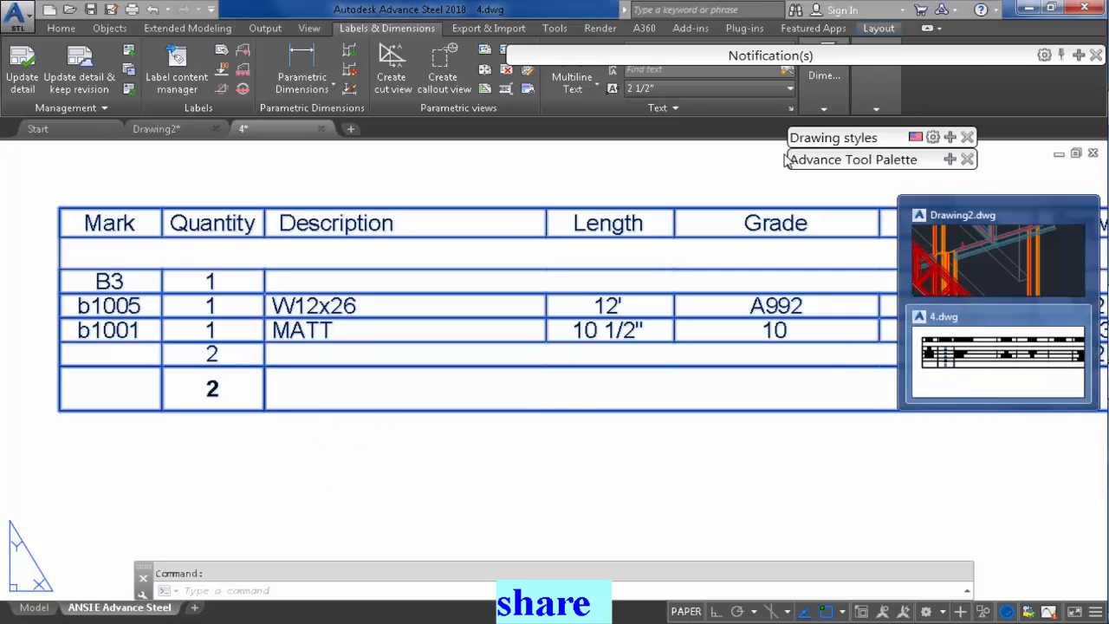
# Return to the Drawing2 model and open the round bar's properties to check its section and material.
pyautogui.hotkey('alt', 'Tab')
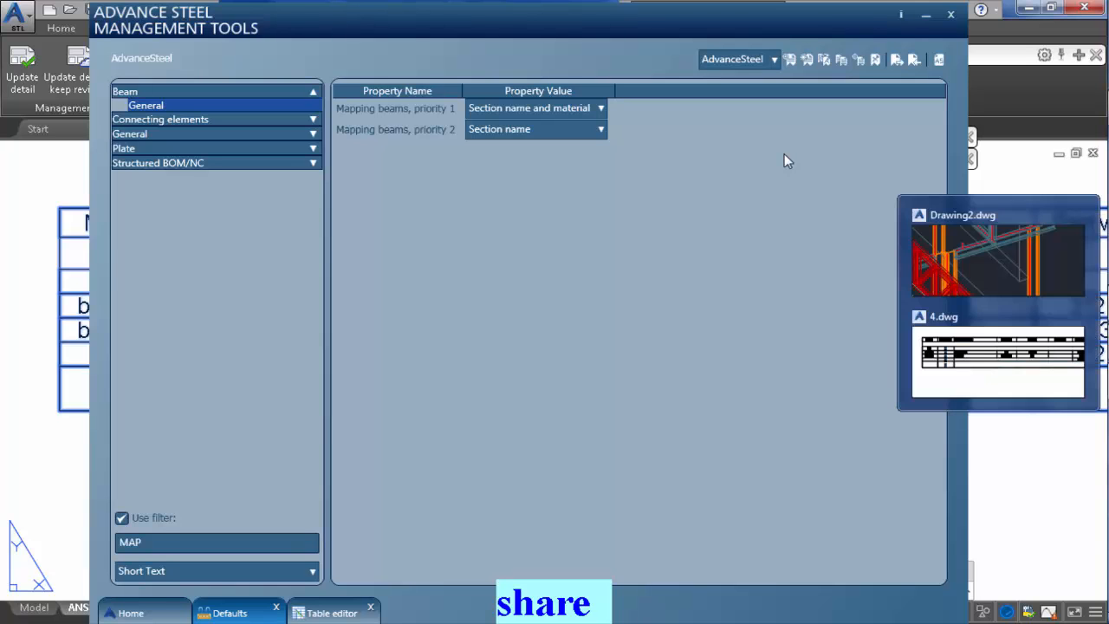
pyautogui.hotkey('alt', 'Tab')
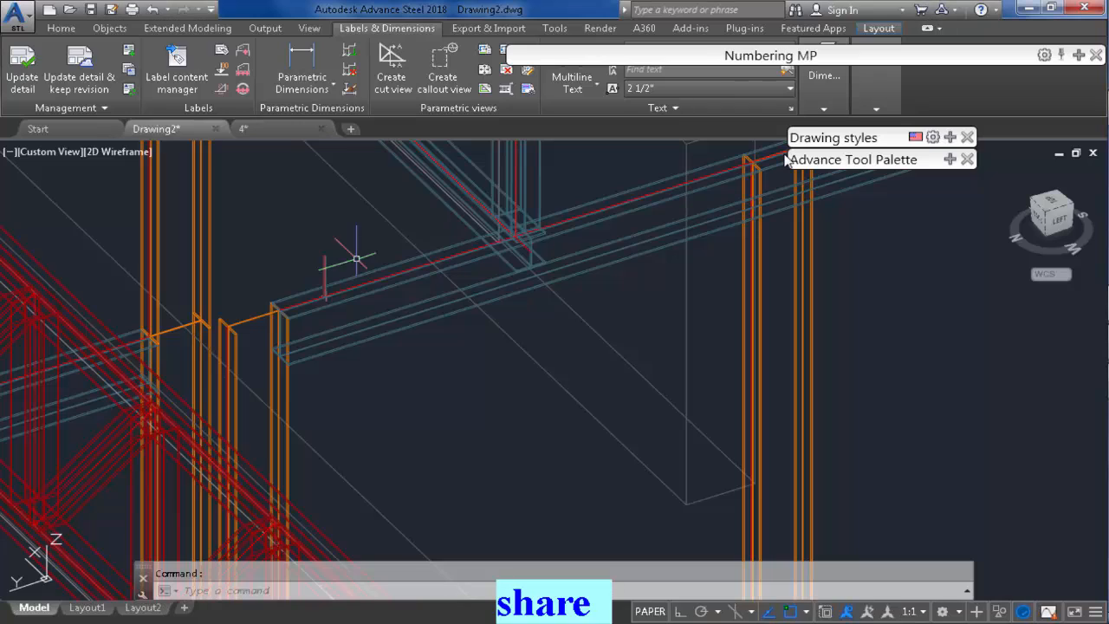
pyautogui.doubleClick(320, 258)
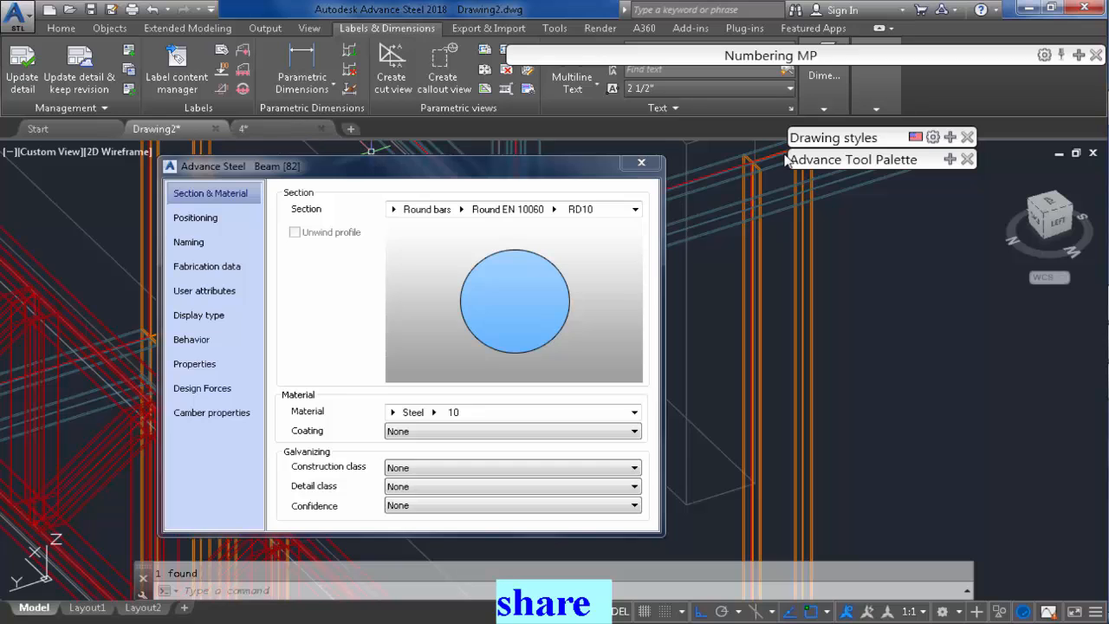
# Go back to detail drawing 4 and inspect the round bar labelled b1001 in the beam's front view.
pyautogui.click(243, 128)
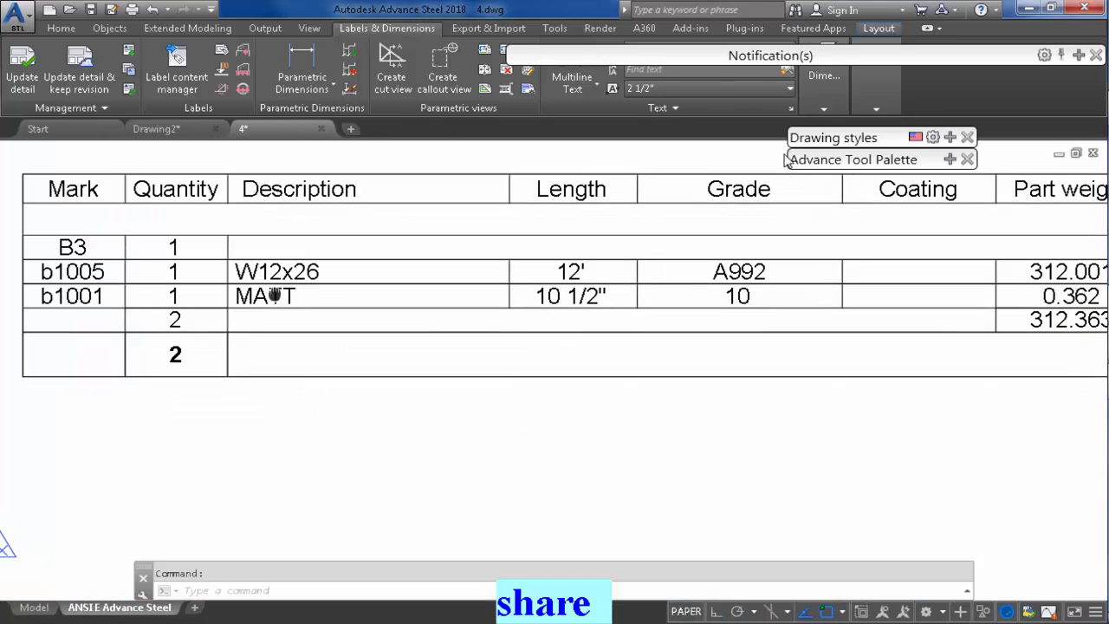
pyautogui.scroll(-5, 315, 330)
pyautogui.scroll(-1, 302, 377)
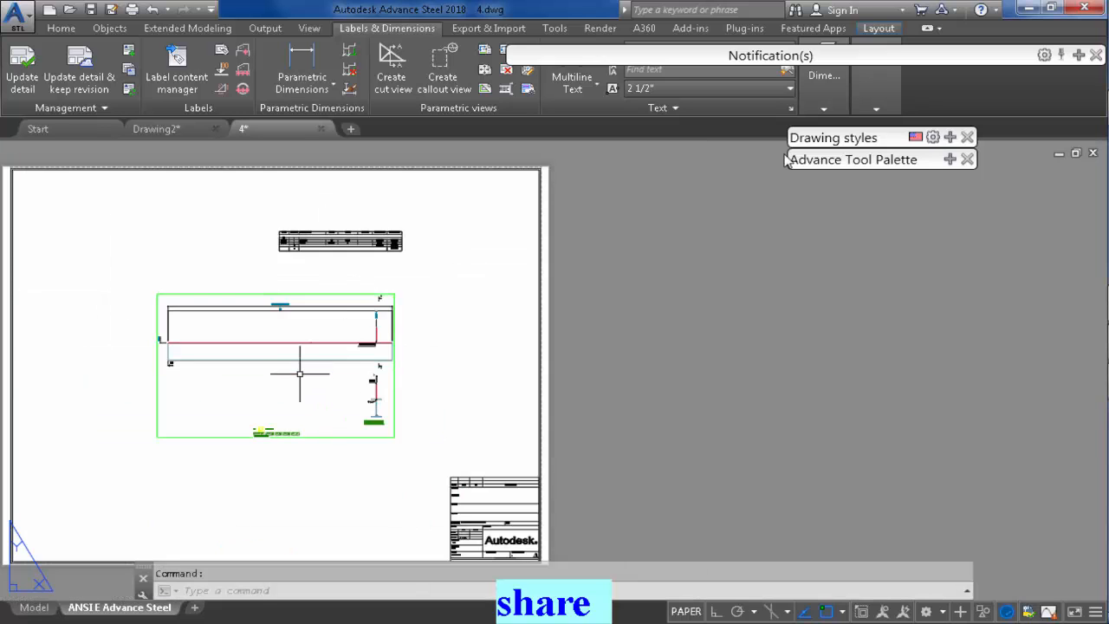
pyautogui.scroll(6, 413, 297)
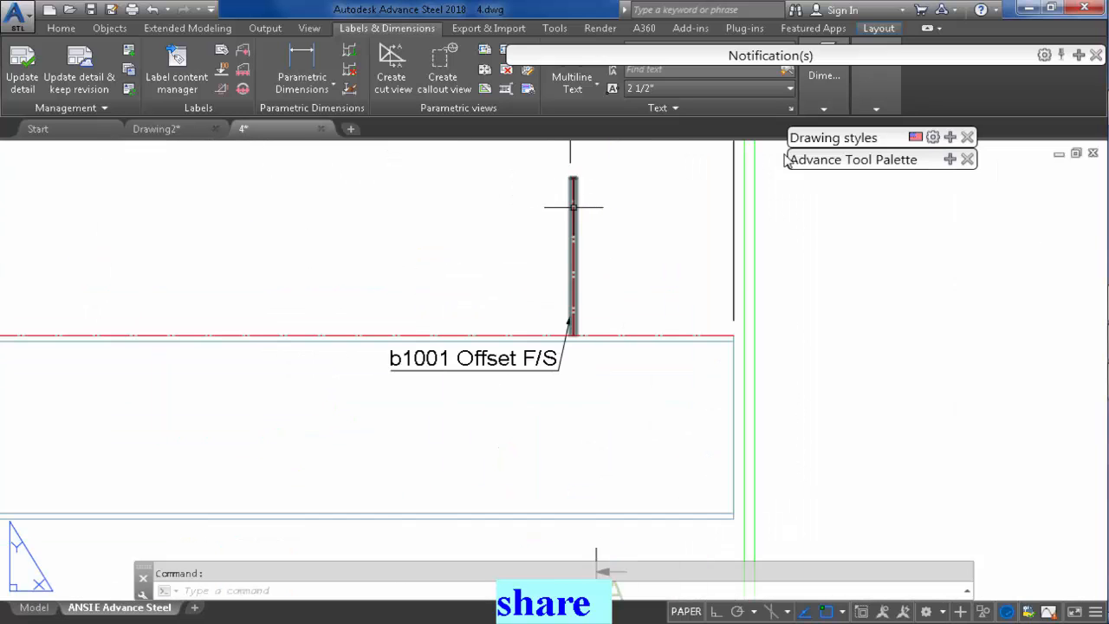
pyautogui.click(566, 201)
pyautogui.rightClick(479, 247)
pyautogui.click(367, 222)
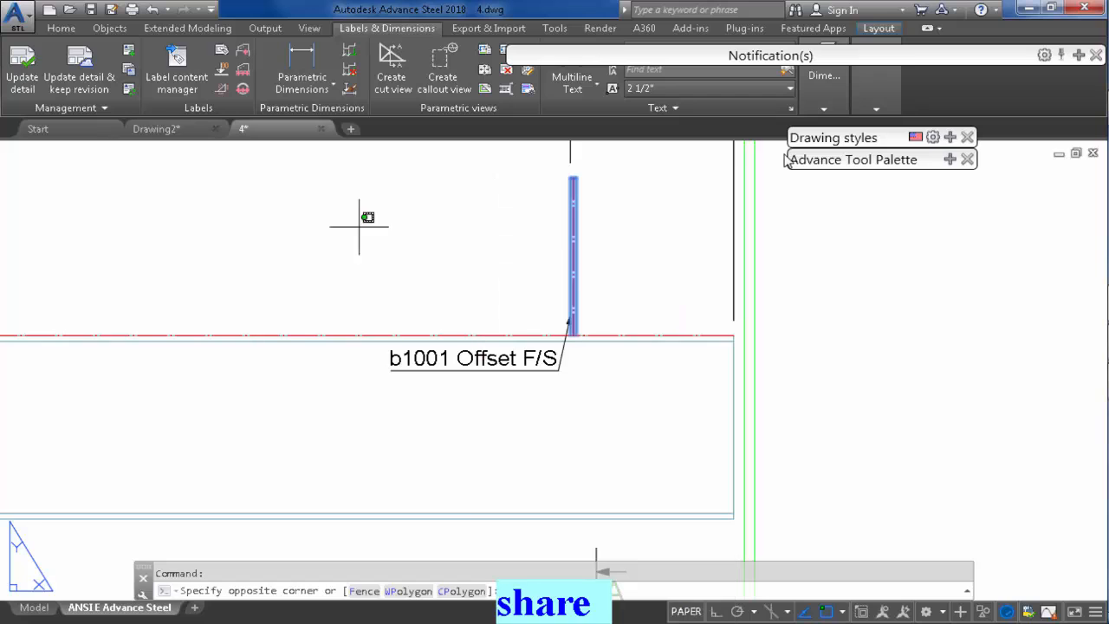
pyautogui.press('Escape')
pyautogui.scroll(-2, 475, 325)
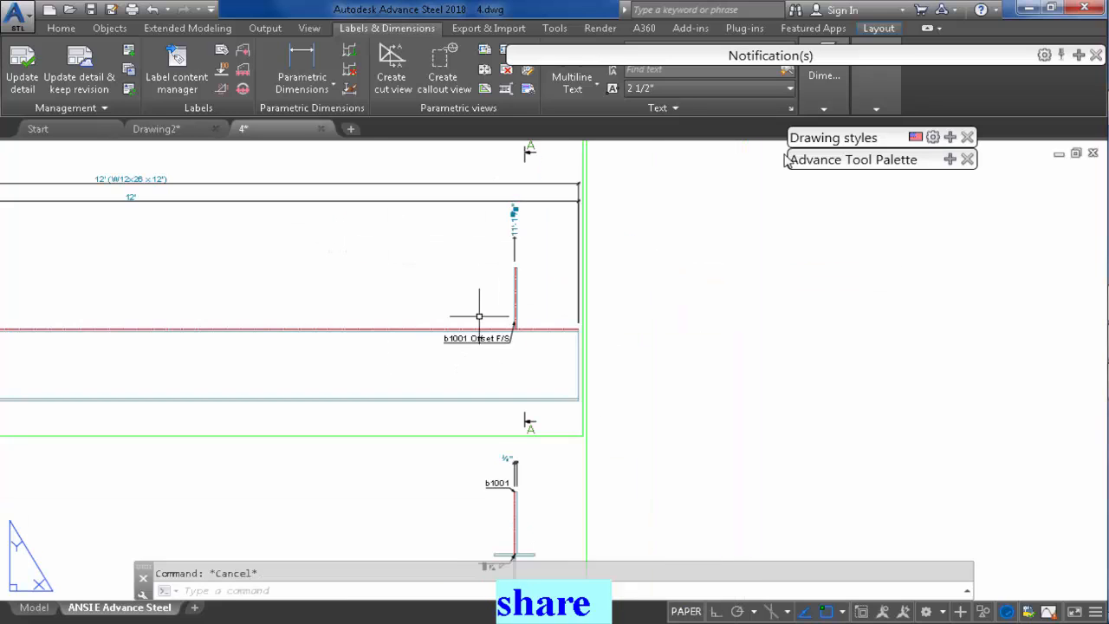
# Recheck the part descriptions in the BOM list above the front view and return to the Drawing2 model.
pyautogui.scroll(-1, 501, 276)
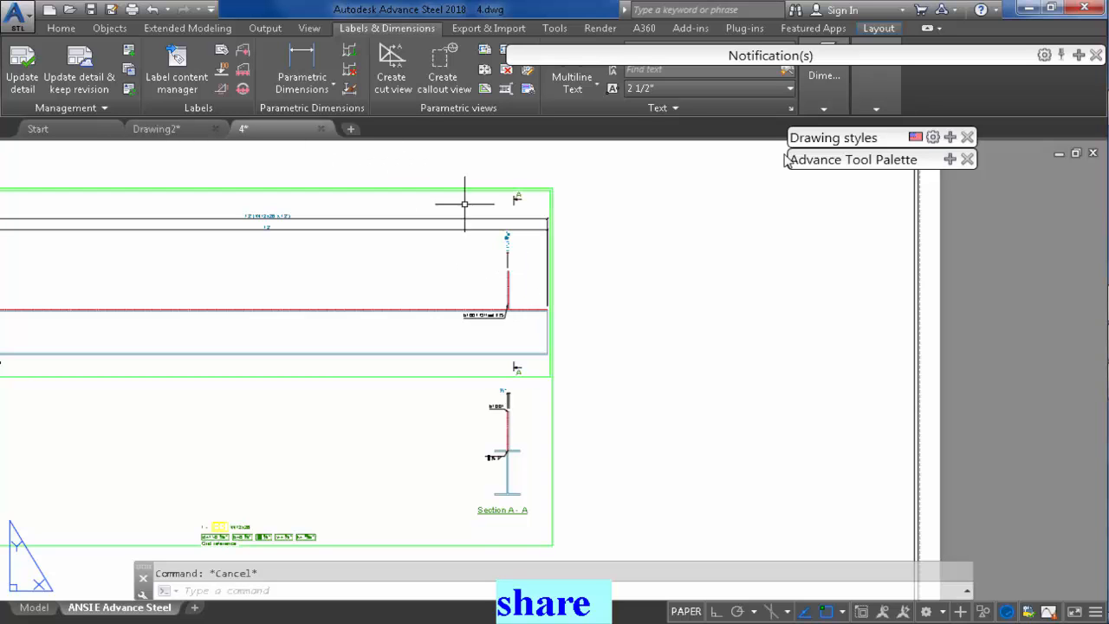
pyautogui.moveTo(460, 329); pyautogui.dragTo(436, 482, button='middle')
pyautogui.scroll(-2, 435, 483)
pyautogui.scroll(3, 404, 338)
pyautogui.moveTo(358, 515); pyautogui.dragTo(350, 321, button='middle')
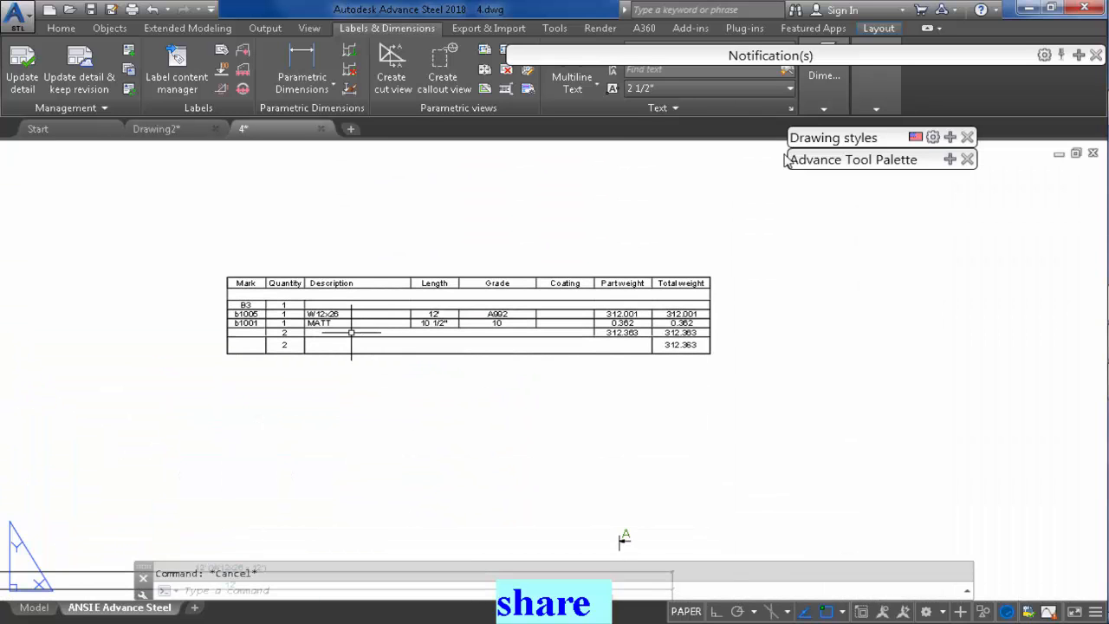
pyautogui.scroll(5, 332, 316)
pyautogui.scroll(-5, 332, 316)
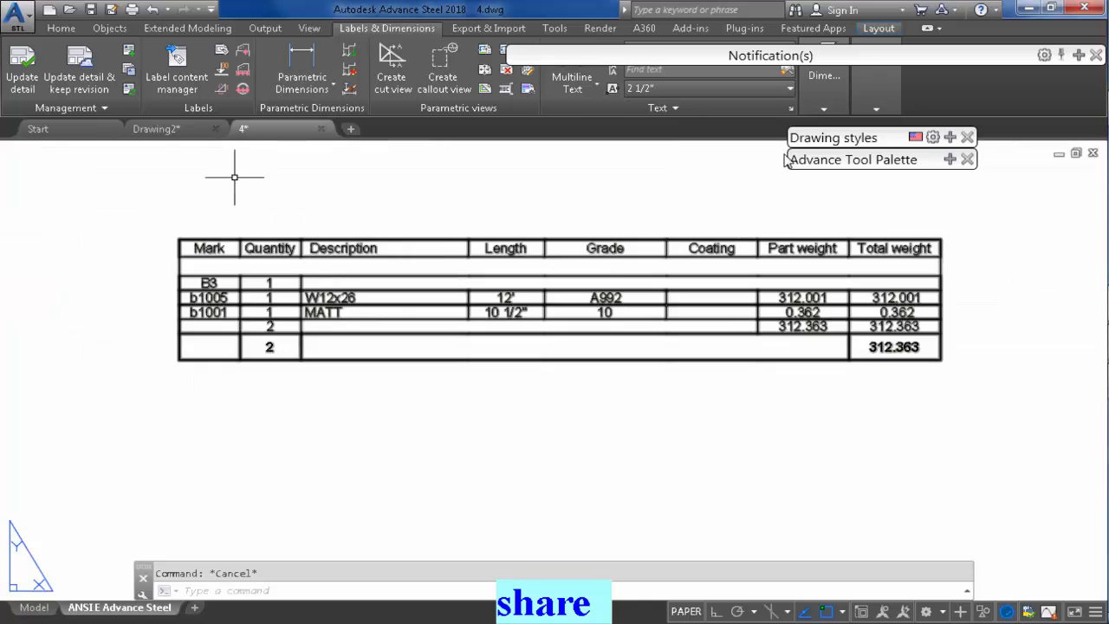
pyautogui.click(156, 129)
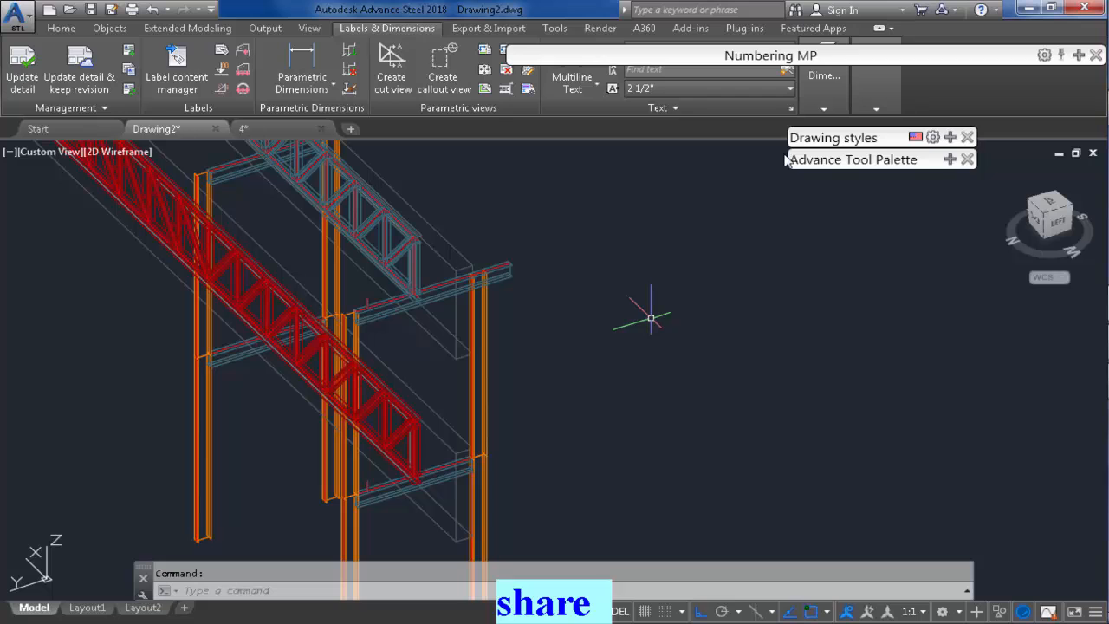
pyautogui.scroll(-3, 651, 318)
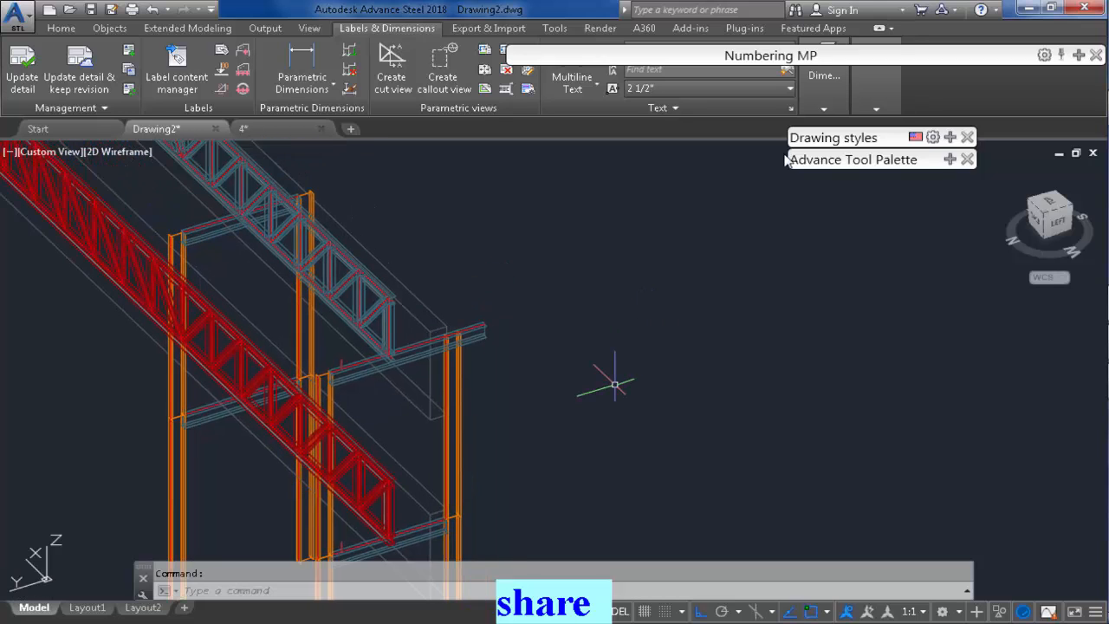